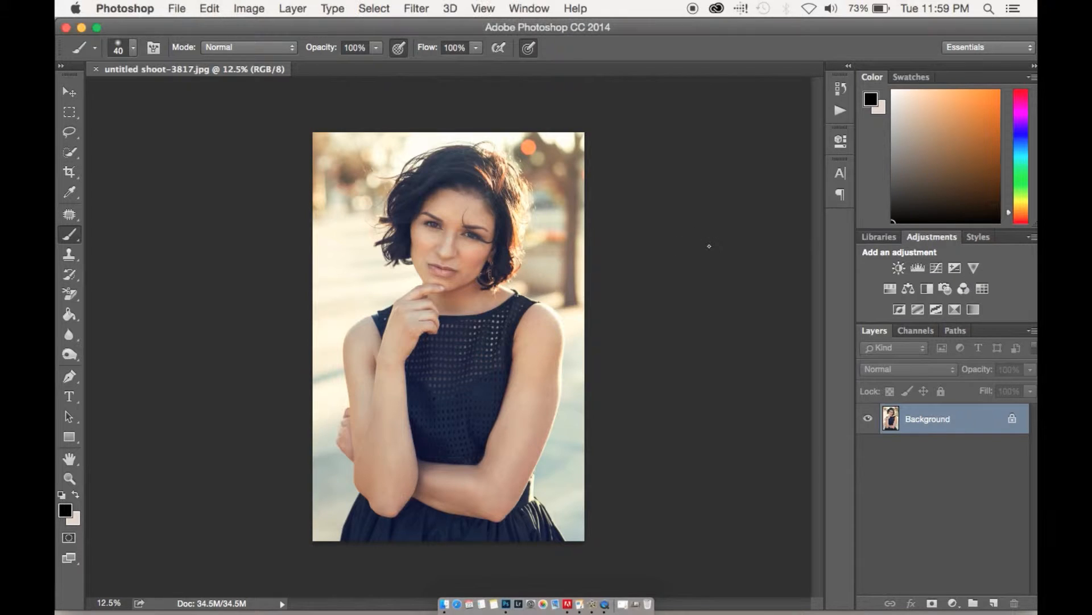
Create a new layer above the Background and set its blend mode to Multiply.
{"action": "key", "text": "super+equal"}
{"action": "key", "text": "super+equal"}
{"action": "key", "text": "super+equal"}
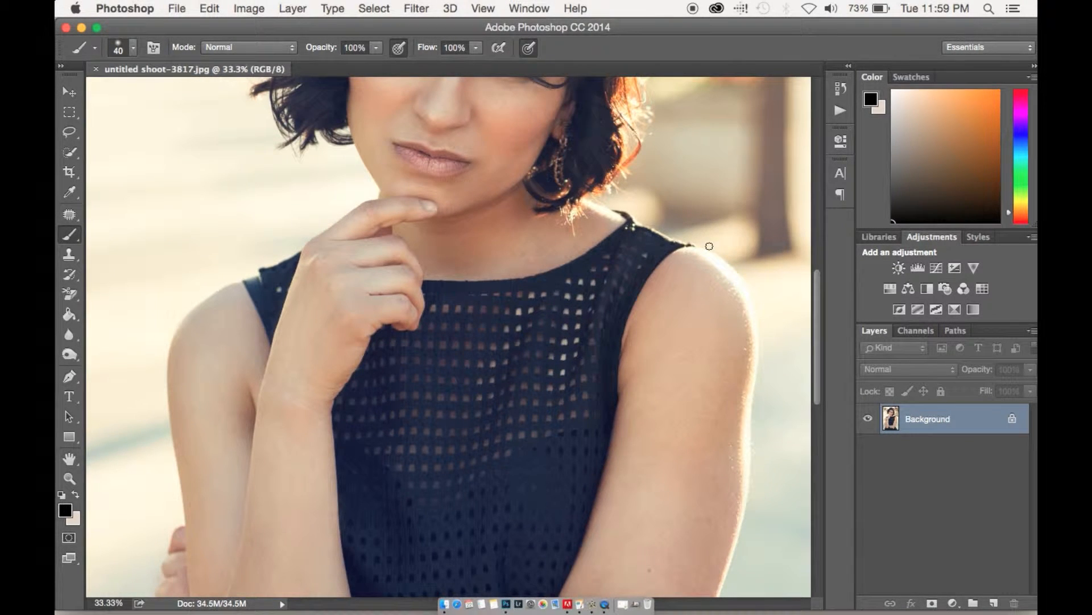
{"action": "scroll", "coordinate": [598, 375], "scroll_direction": "up", "scroll_amount": 8}
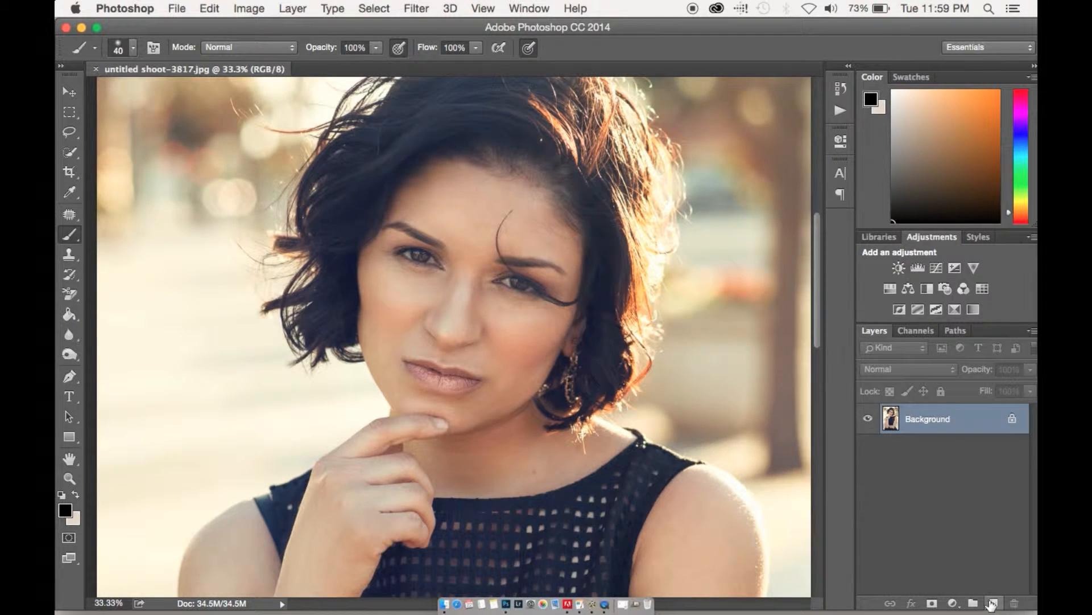
{"action": "left_click", "coordinate": [993, 602]}
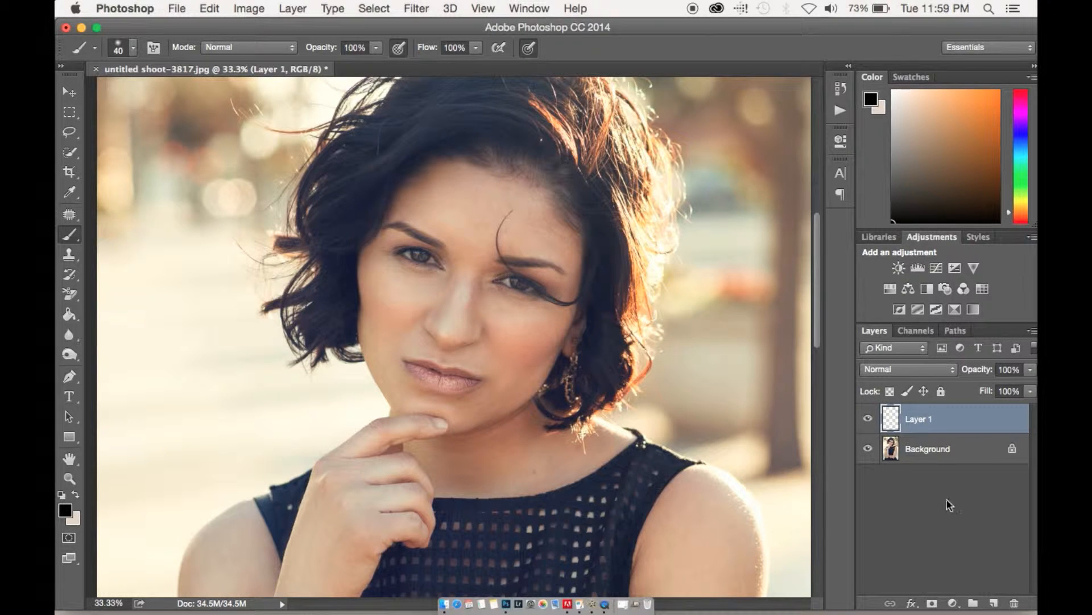
{"action": "left_click", "coordinate": [903, 370]}
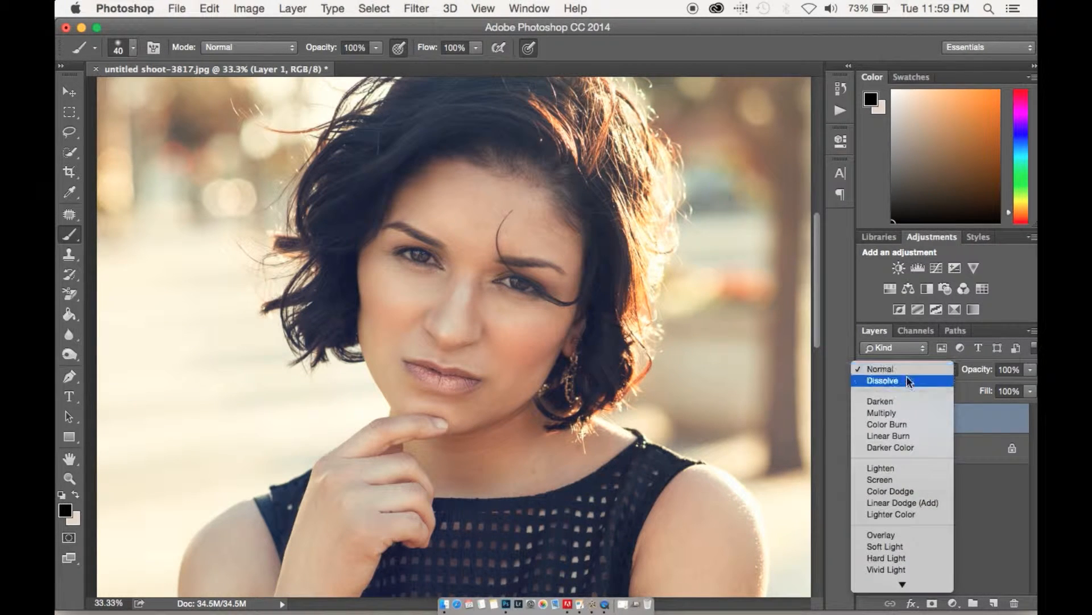
{"action": "left_click", "coordinate": [907, 414]}
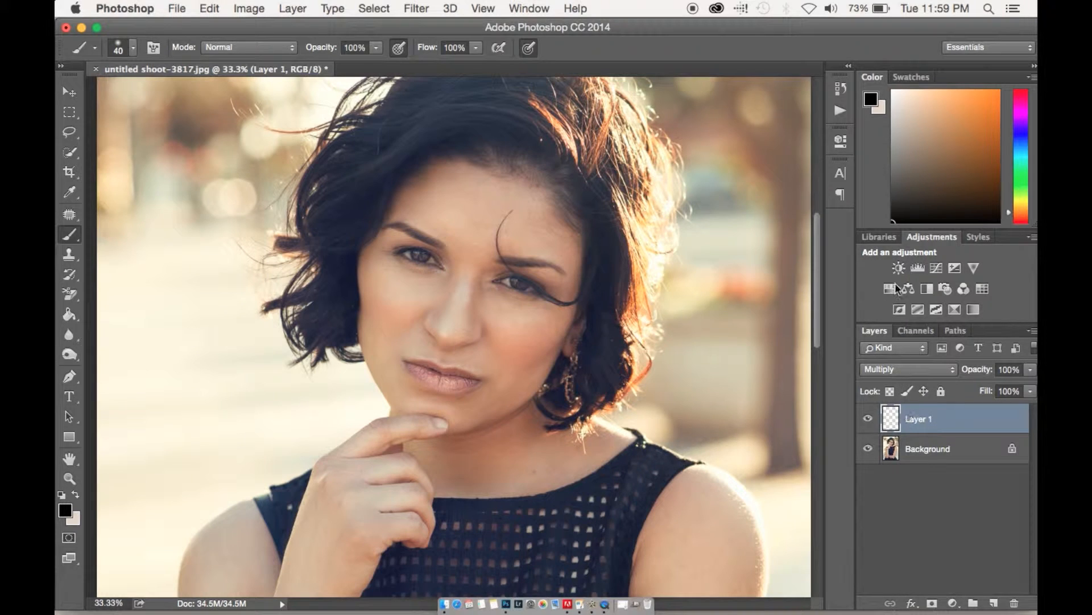
Choose a deep pink foreground color and brush it over both lips on the Multiply layer.
{"action": "left_click_drag", "start_coordinate": [1023, 108], "coordinate": [989, 129]}
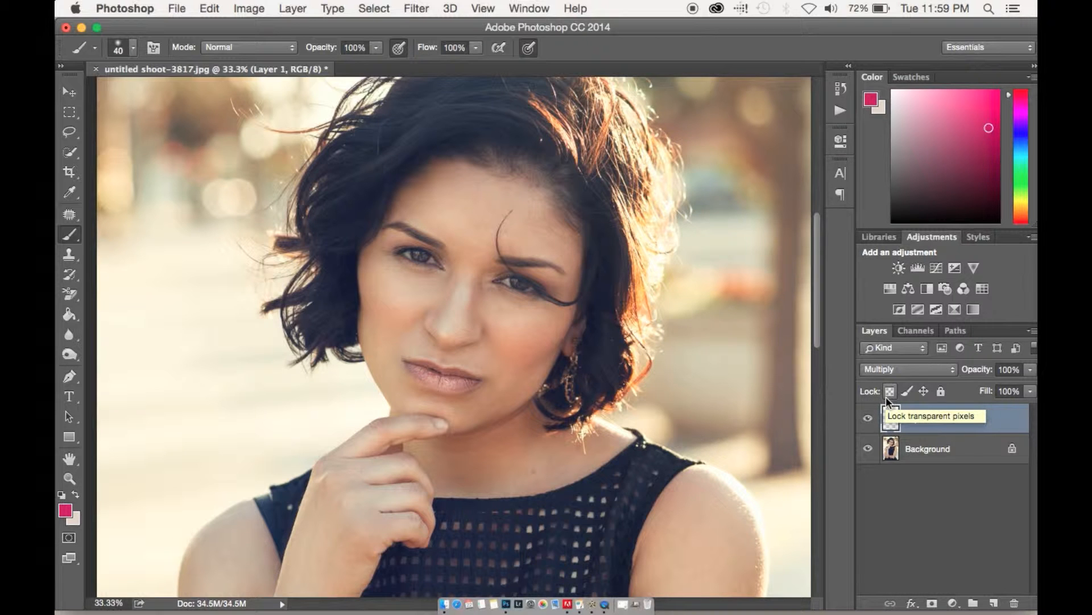
{"action": "key", "text": "super+equal"}
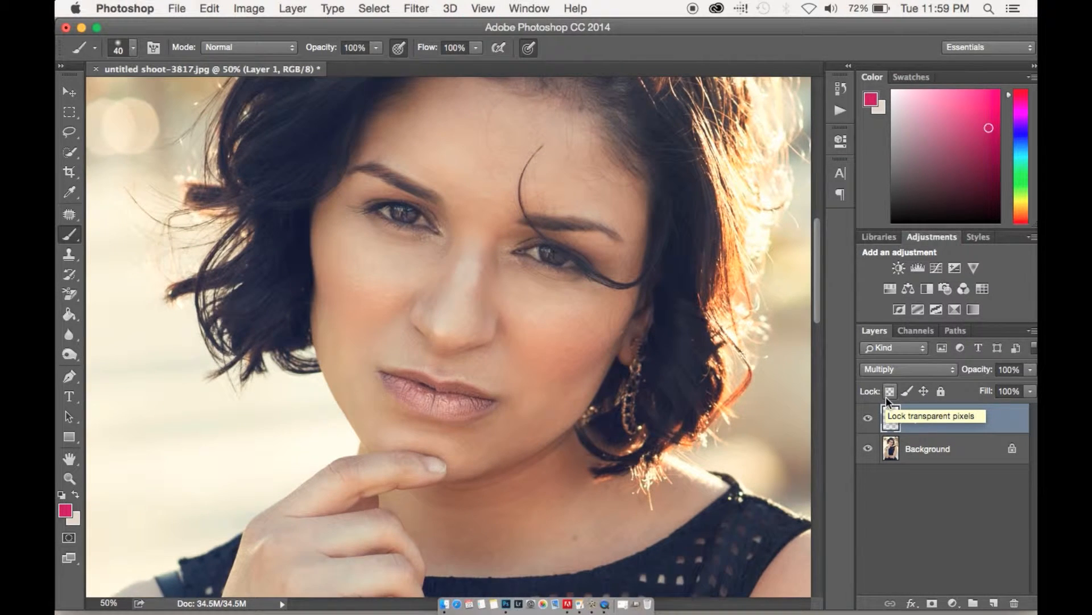
{"action": "key", "text": "super+equal"}
{"action": "key", "text": "super+equal"}
{"action": "key", "text": "super+equal"}
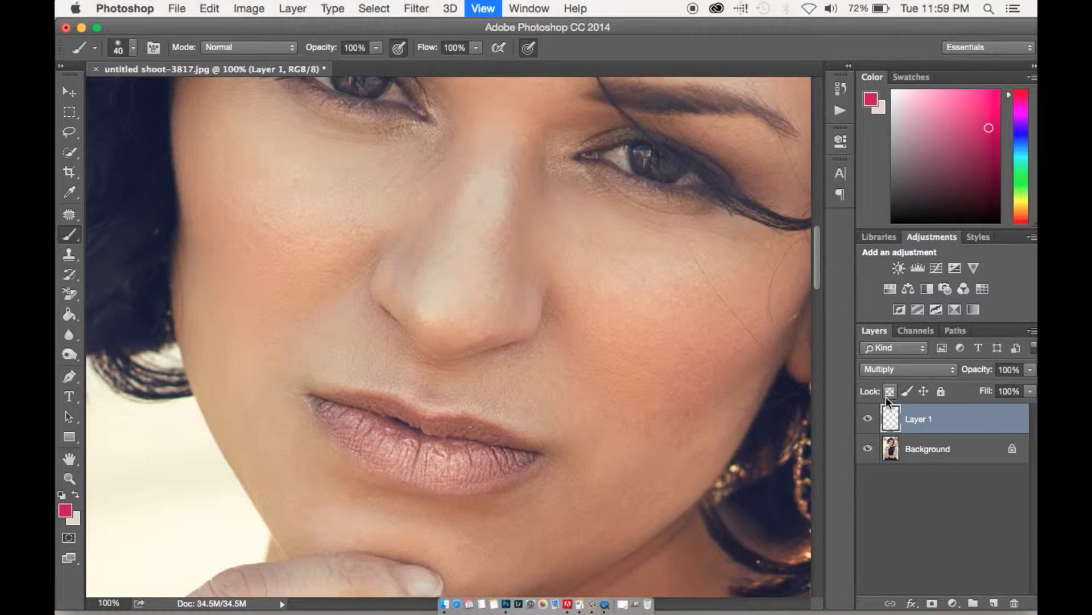
{"action": "key", "text": "super+minus"}
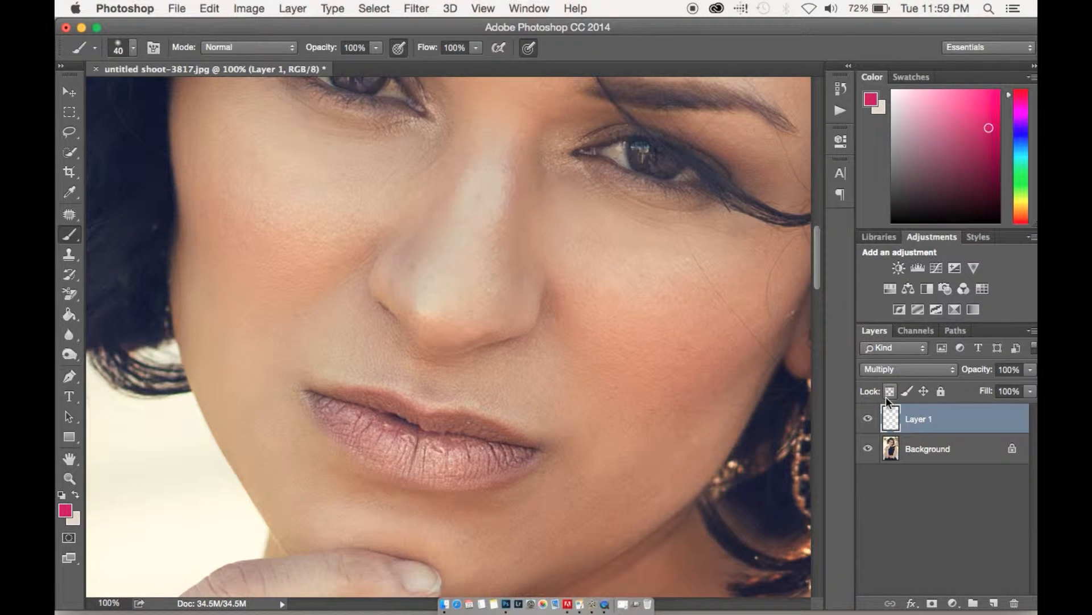
{"action": "left_click_drag", "start_coordinate": [642, 417], "coordinate": [660, 393]}
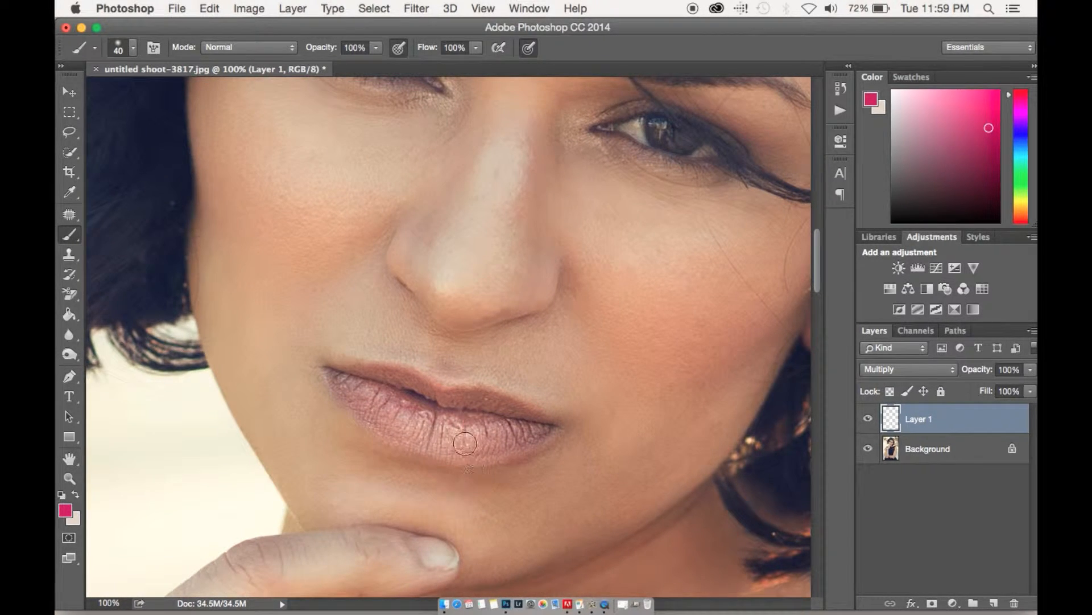
{"action": "mouse_move", "coordinate": [442, 438]}
{"action": "left_mouse_down"}
{"action": "mouse_move", "coordinate": [514, 438]}
{"action": "mouse_move", "coordinate": [444, 448]}
{"action": "mouse_move", "coordinate": [413, 440]}
{"action": "mouse_move", "coordinate": [482, 452]}
{"action": "mouse_move", "coordinate": [545, 432]}
{"action": "mouse_move", "coordinate": [459, 446]}
{"action": "mouse_move", "coordinate": [474, 451]}
{"action": "mouse_move", "coordinate": [525, 435]}
{"action": "mouse_move", "coordinate": [507, 413]}
{"action": "mouse_move", "coordinate": [535, 428]}
{"action": "mouse_move", "coordinate": [464, 398]}
{"action": "mouse_move", "coordinate": [434, 407]}
{"action": "mouse_move", "coordinate": [500, 423]}
{"action": "mouse_move", "coordinate": [425, 422]}
{"action": "mouse_move", "coordinate": [367, 383]}
{"action": "mouse_move", "coordinate": [438, 443]}
{"action": "mouse_move", "coordinate": [405, 439]}
{"action": "mouse_move", "coordinate": [342, 384]}
{"action": "mouse_move", "coordinate": [388, 394]}
{"action": "mouse_move", "coordinate": [410, 380]}
{"action": "mouse_move", "coordinate": [327, 368]}
{"action": "mouse_move", "coordinate": [425, 419]}
{"action": "mouse_move", "coordinate": [530, 432]}
{"action": "left_mouse_up"}
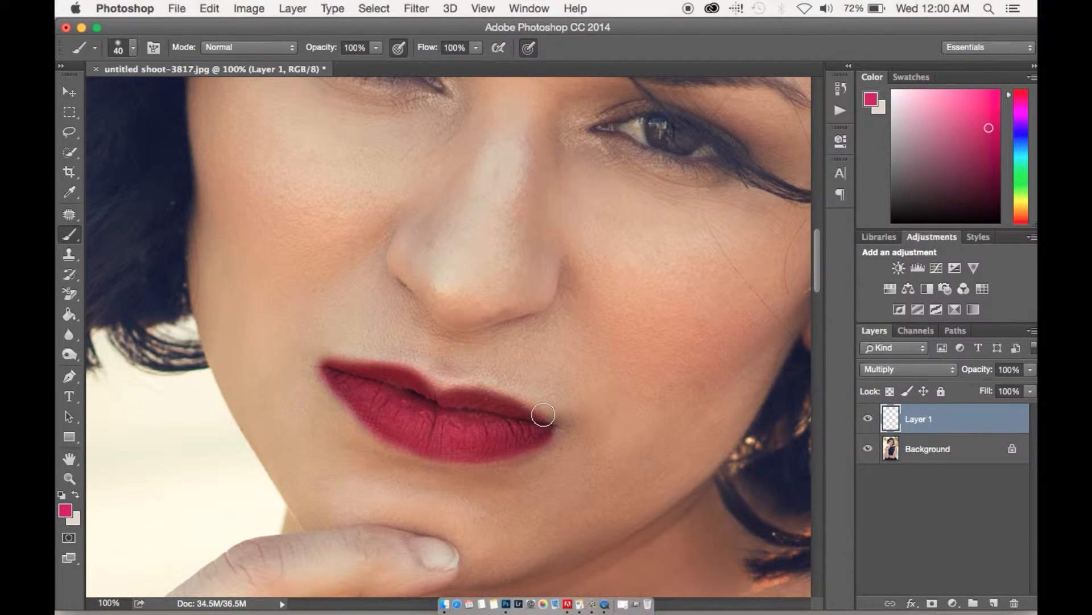
Add a layer mask to the lip color layer and prepare a size 14 brush with black as the foreground color.
{"action": "right_click", "coordinate": [492, 475]}
{"action": "type", "text": "14"}
{"action": "key", "text": "Return"}
{"action": "left_click", "coordinate": [931, 602]}
{"action": "key", "text": "d"}
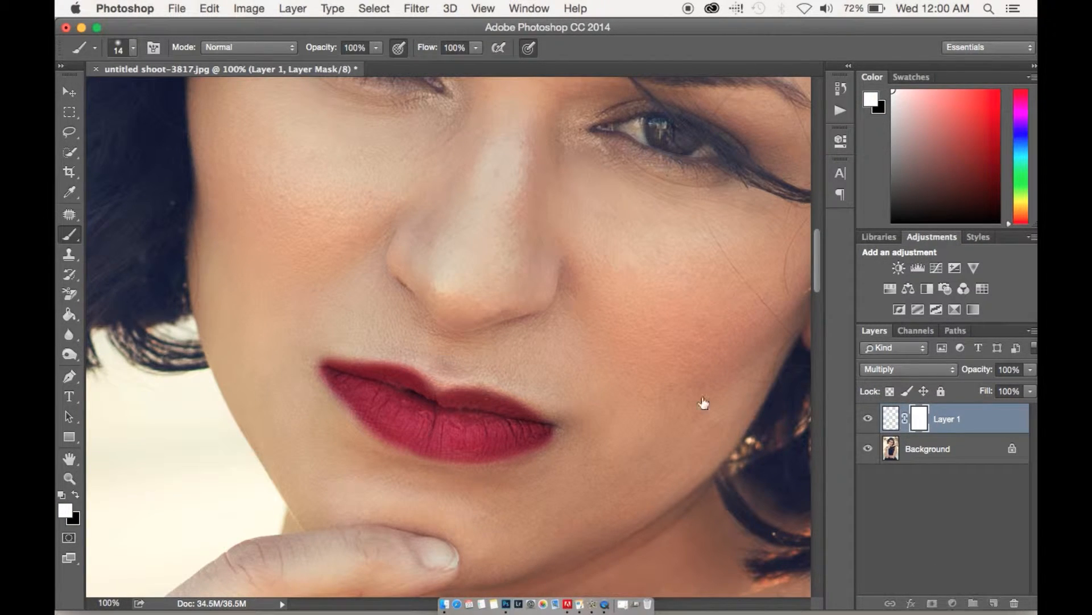
{"action": "left_click", "coordinate": [76, 495]}
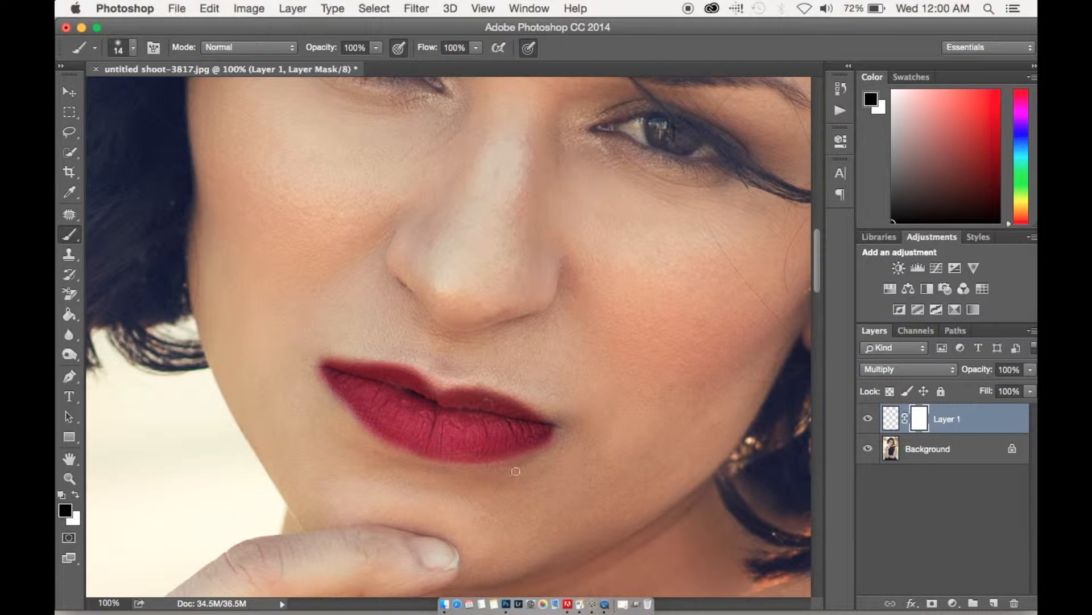
Paint black on the layer mask along the lip edges to remove the color spilling onto the skin.
{"action": "mouse_move", "coordinate": [514, 460]}
{"action": "left_mouse_down"}
{"action": "mouse_move", "coordinate": [551, 442]}
{"action": "mouse_move", "coordinate": [544, 448]}
{"action": "left_mouse_up"}
{"action": "key", "text": "super+plus"}
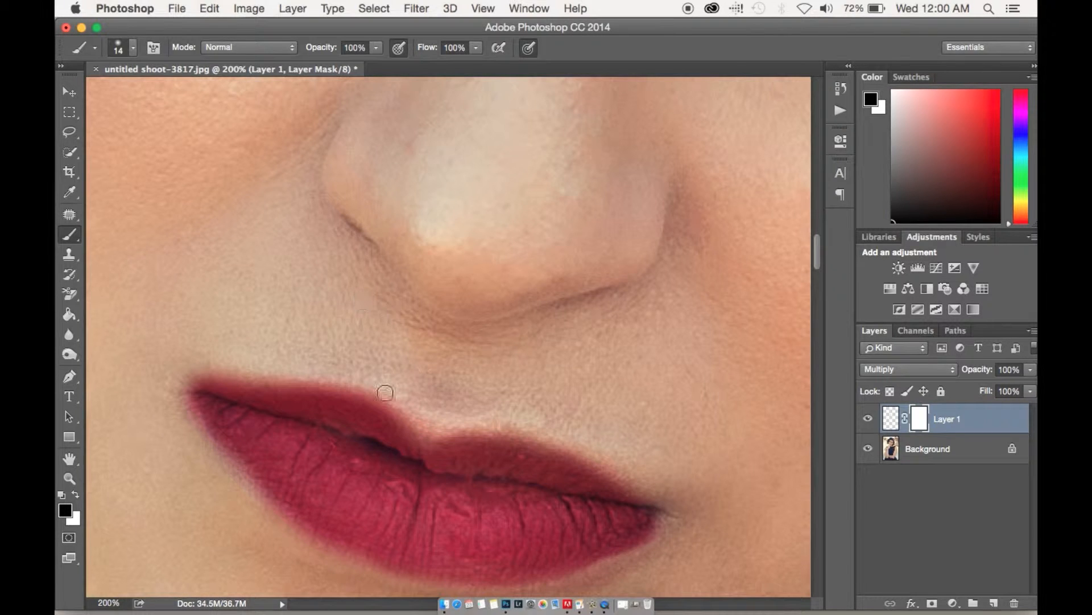
{"action": "mouse_move", "coordinate": [419, 409]}
{"action": "left_mouse_down"}
{"action": "mouse_move", "coordinate": [366, 383]}
{"action": "mouse_move", "coordinate": [188, 410]}
{"action": "mouse_move", "coordinate": [217, 452]}
{"action": "mouse_move", "coordinate": [211, 388]}
{"action": "left_mouse_up"}
{"action": "left_click_drag", "start_coordinate": [393, 398], "coordinate": [401, 414]}
{"action": "mouse_move", "coordinate": [589, 471]}
{"action": "left_mouse_down"}
{"action": "mouse_move", "coordinate": [637, 496]}
{"action": "mouse_move", "coordinate": [583, 575]}
{"action": "left_mouse_up"}
{"action": "left_click_drag", "start_coordinate": [447, 395], "coordinate": [464, 323]}
{"action": "mouse_move", "coordinate": [210, 344]}
{"action": "left_mouse_down"}
{"action": "mouse_move", "coordinate": [283, 449]}
{"action": "mouse_move", "coordinate": [505, 527]}
{"action": "mouse_move", "coordinate": [592, 467]}
{"action": "left_mouse_up"}
{"action": "key", "text": "super+minus"}
{"action": "key", "text": "super+minus"}
{"action": "key", "text": "super+minus"}
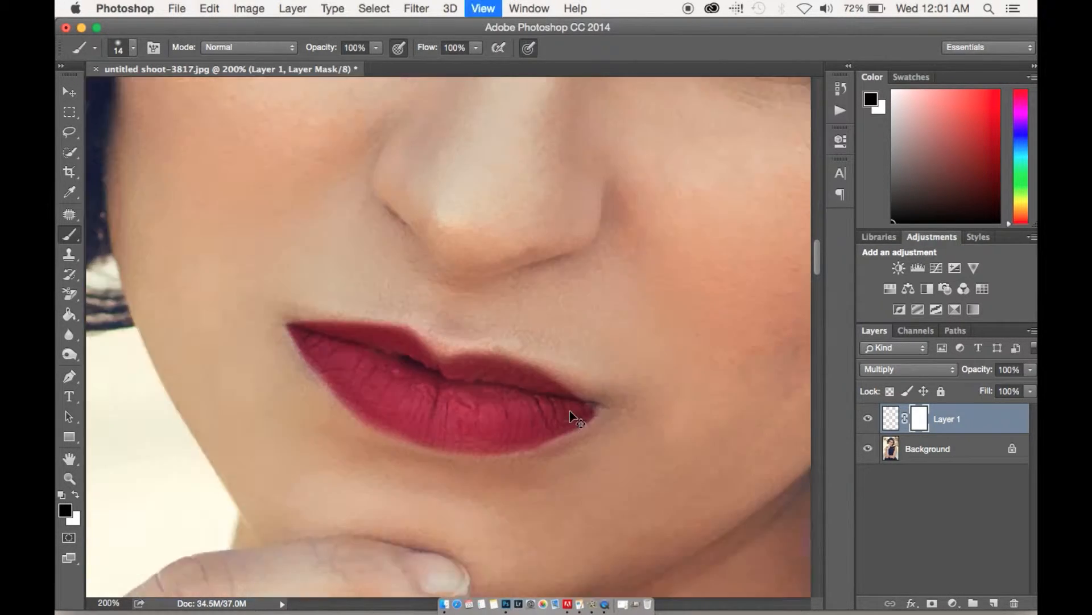
{"action": "key", "text": "super+minus"}
{"action": "key", "text": "super+minus"}
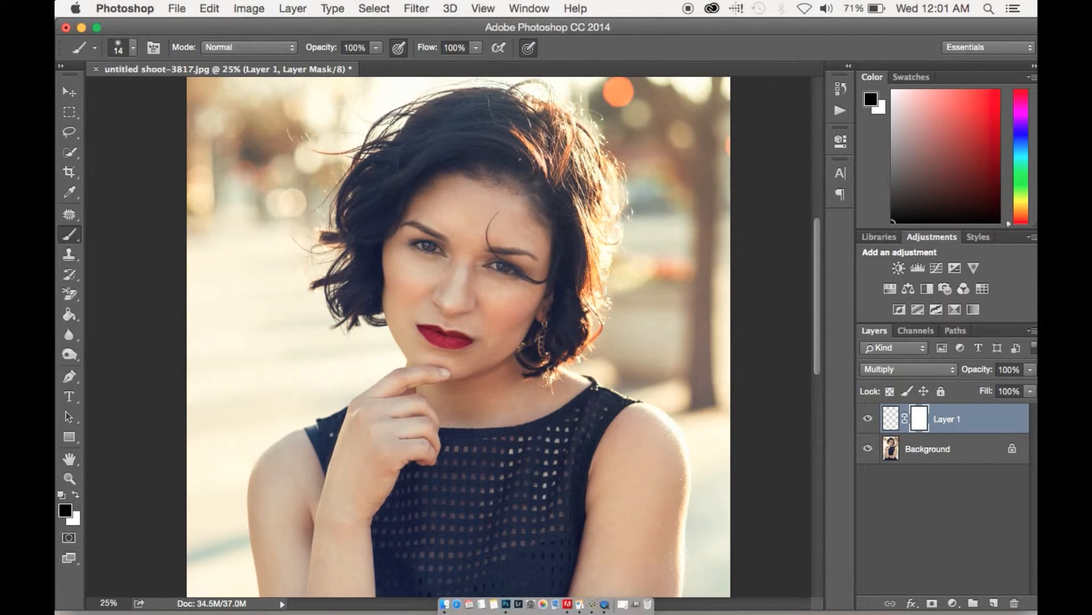
Toggle the lip color layer's visibility to compare the portrait with and without the new lip color.
{"action": "left_click", "coordinate": [868, 419]}
{"action": "left_click", "coordinate": [871, 419]}
{"action": "left_click", "coordinate": [871, 420]}
{"action": "left_click", "coordinate": [871, 419]}
{"action": "left_click", "coordinate": [868, 420]}
{"action": "left_click", "coordinate": [869, 420]}
{"action": "left_click_drag", "start_coordinate": [976, 375], "coordinate": [1019, 353]}
Try Soft Light and Screen blending on the lip color layer, restore Multiply, and compare with the layer hidden.
{"action": "left_click", "coordinate": [932, 370]}
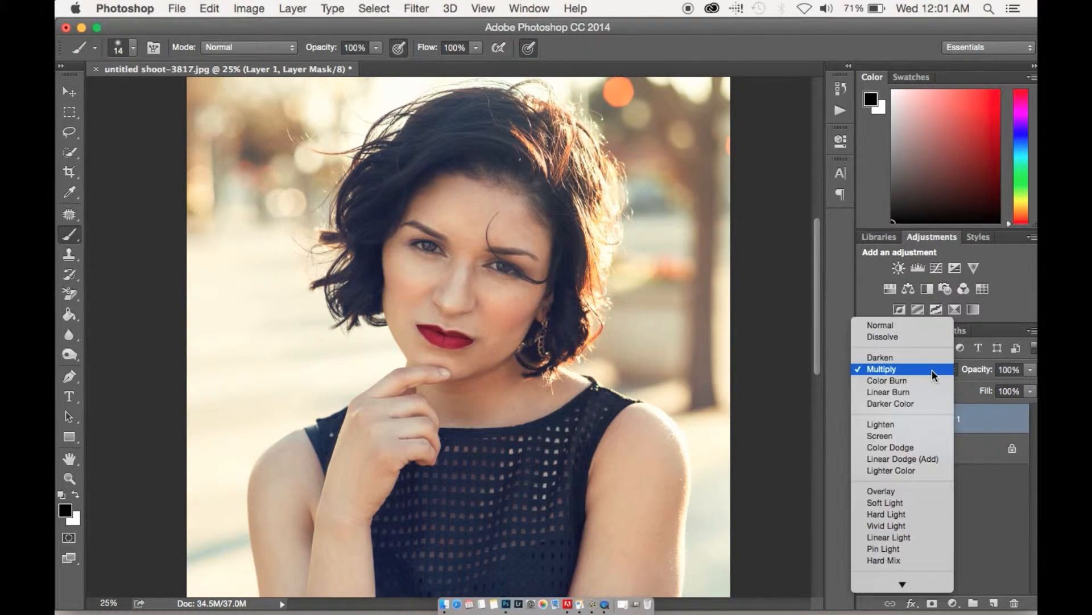
{"action": "left_click", "coordinate": [896, 505]}
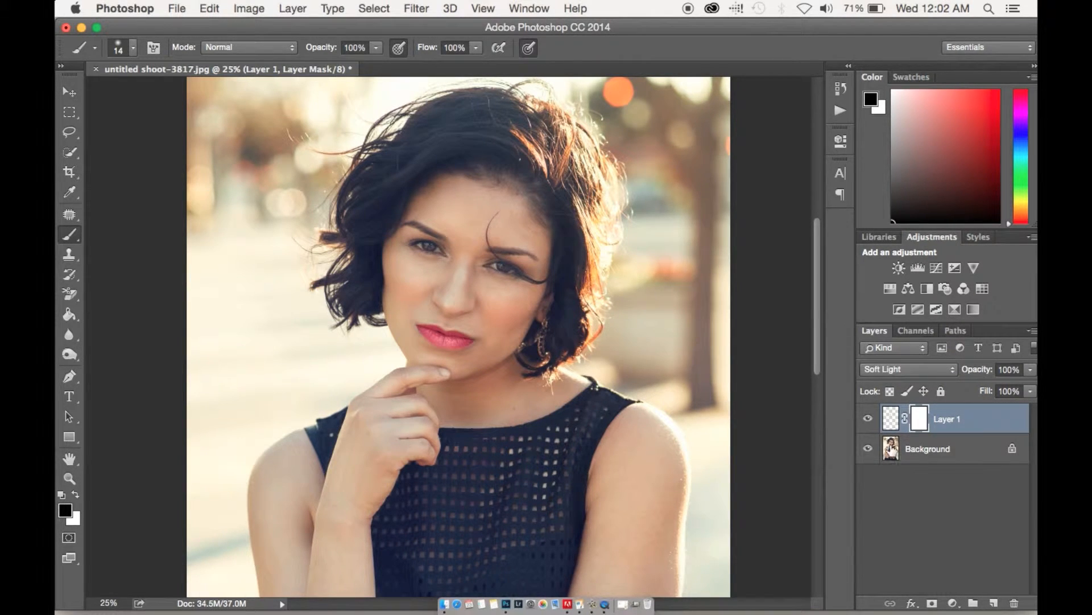
{"action": "left_click", "coordinate": [867, 420]}
{"action": "left_click", "coordinate": [867, 421]}
{"action": "left_click", "coordinate": [896, 371]}
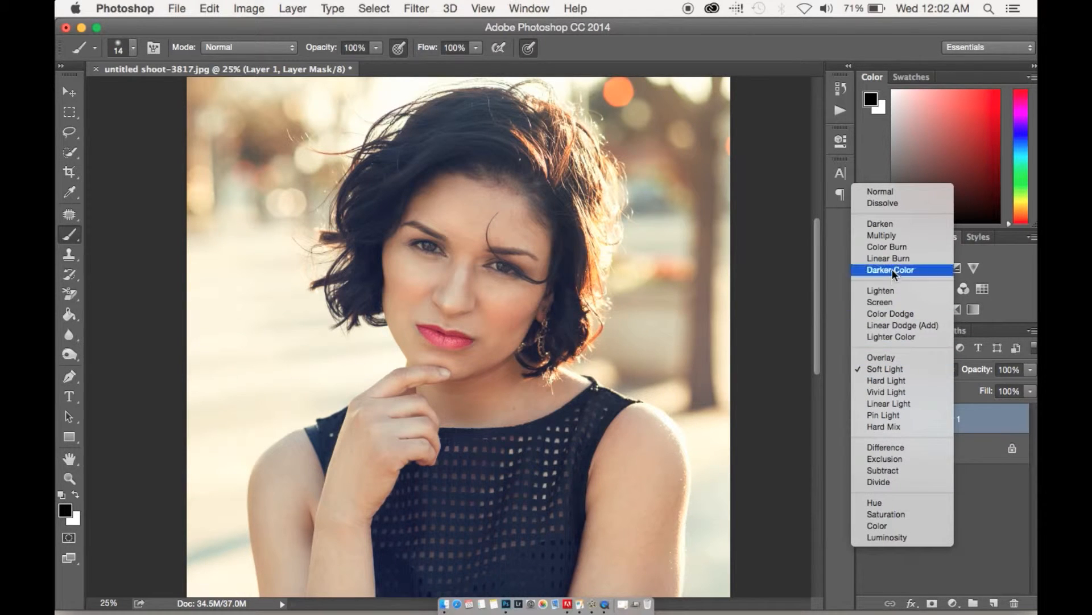
{"action": "left_click", "coordinate": [891, 304]}
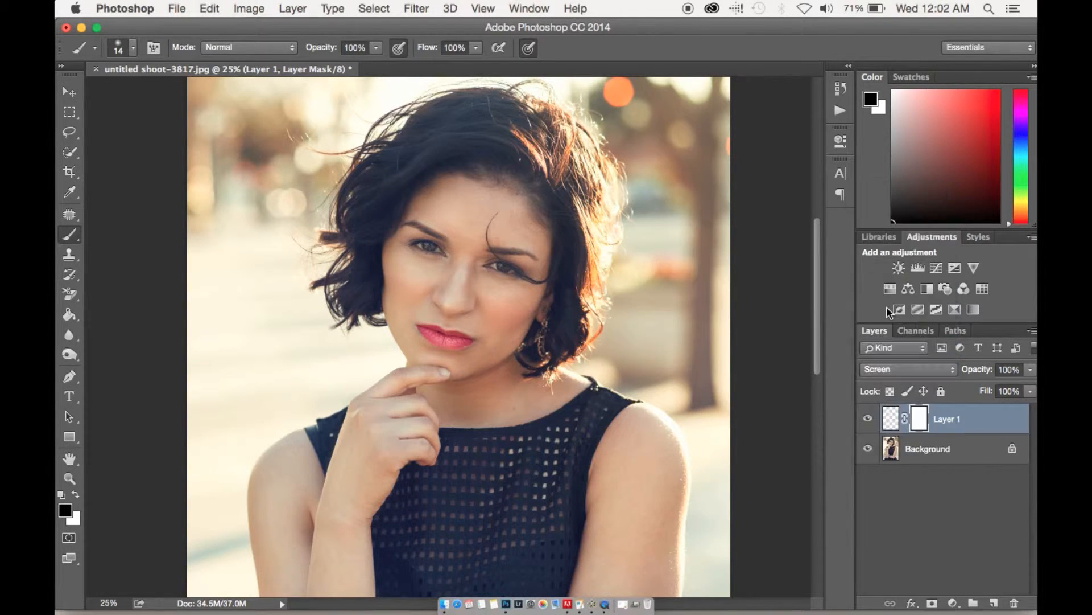
{"action": "left_click", "coordinate": [885, 372]}
{"action": "left_click", "coordinate": [886, 300]}
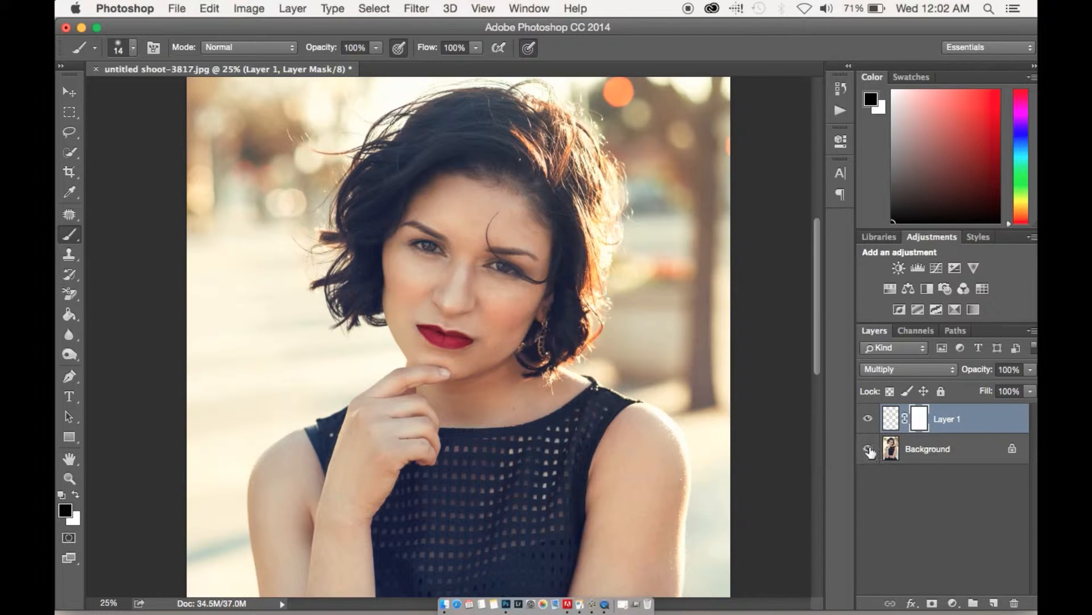
{"action": "left_click", "coordinate": [867, 421]}
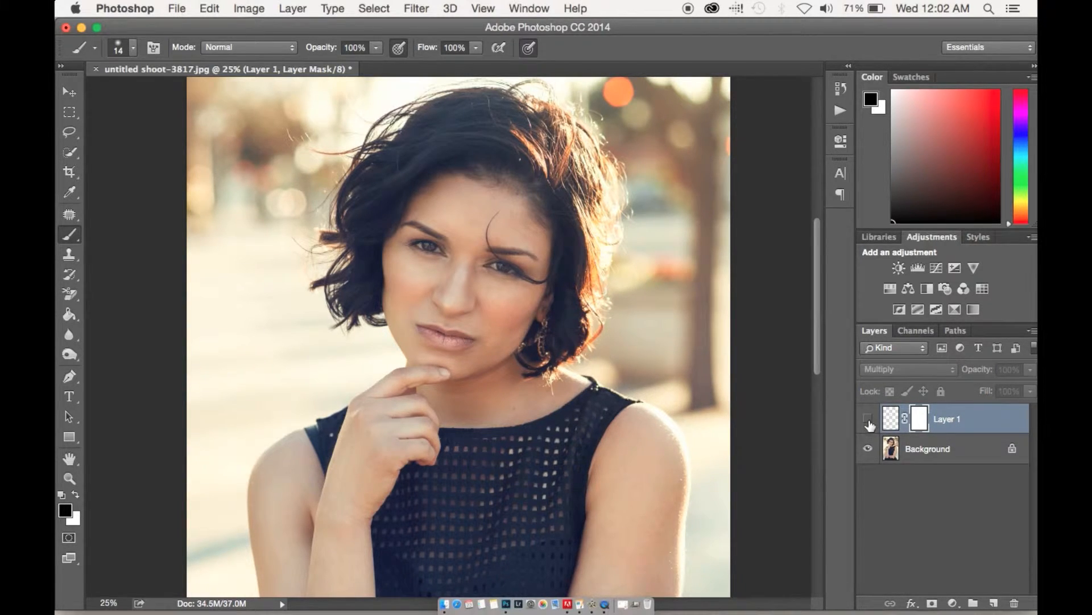
{"action": "left_click", "coordinate": [868, 421]}
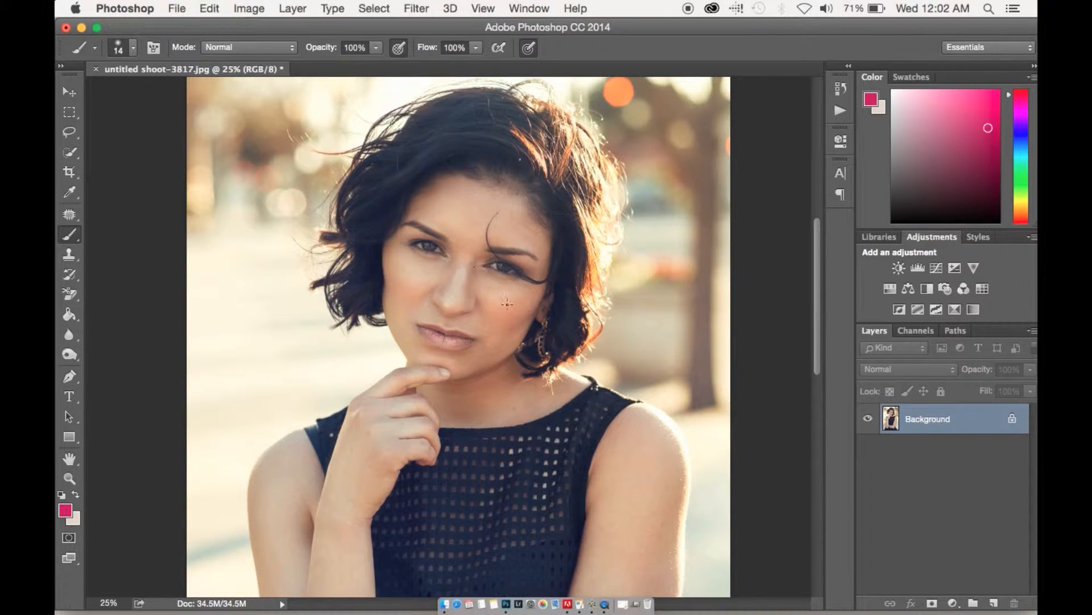
Create a new Multiply layer and paint blue over the iris of the eye beneath the loose hair strand.
{"action": "left_click", "coordinate": [995, 603]}
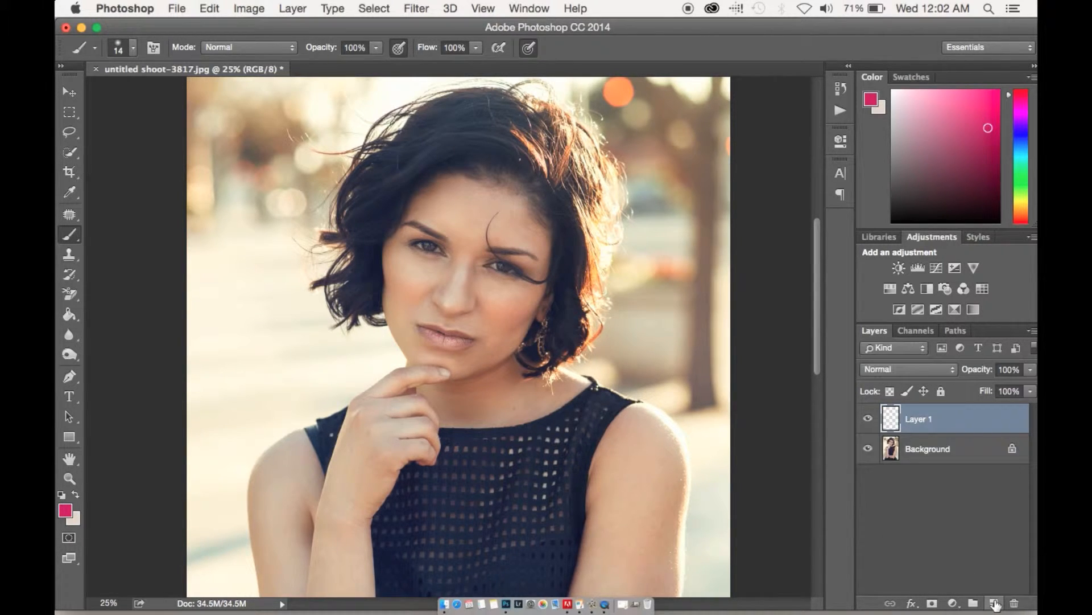
{"action": "key", "text": "super+equal"}
{"action": "key", "text": "super+equal"}
{"action": "key", "text": "super+equal"}
{"action": "key", "text": "super+equal"}
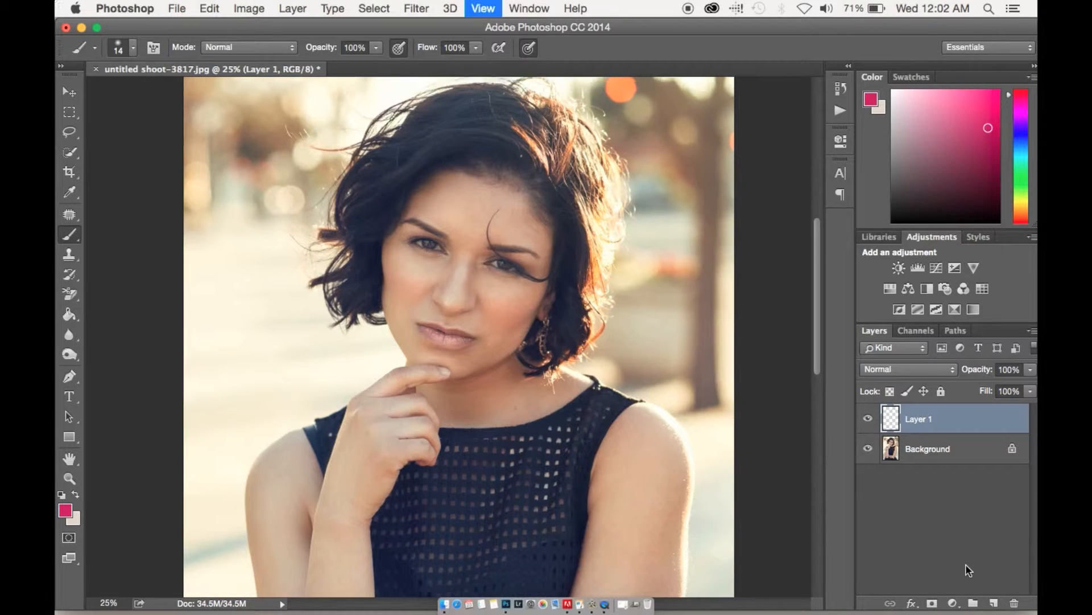
{"action": "key", "text": "super+equal"}
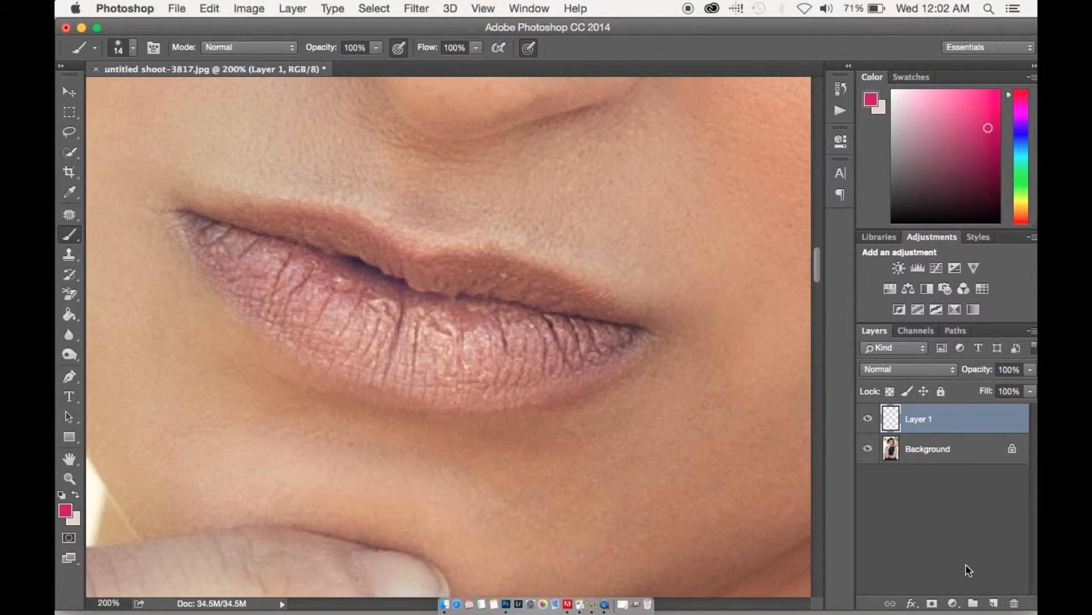
{"action": "left_click_drag", "start_coordinate": [683, 230], "coordinate": [616, 444]}
{"action": "left_click_drag", "start_coordinate": [652, 128], "coordinate": [466, 457]}
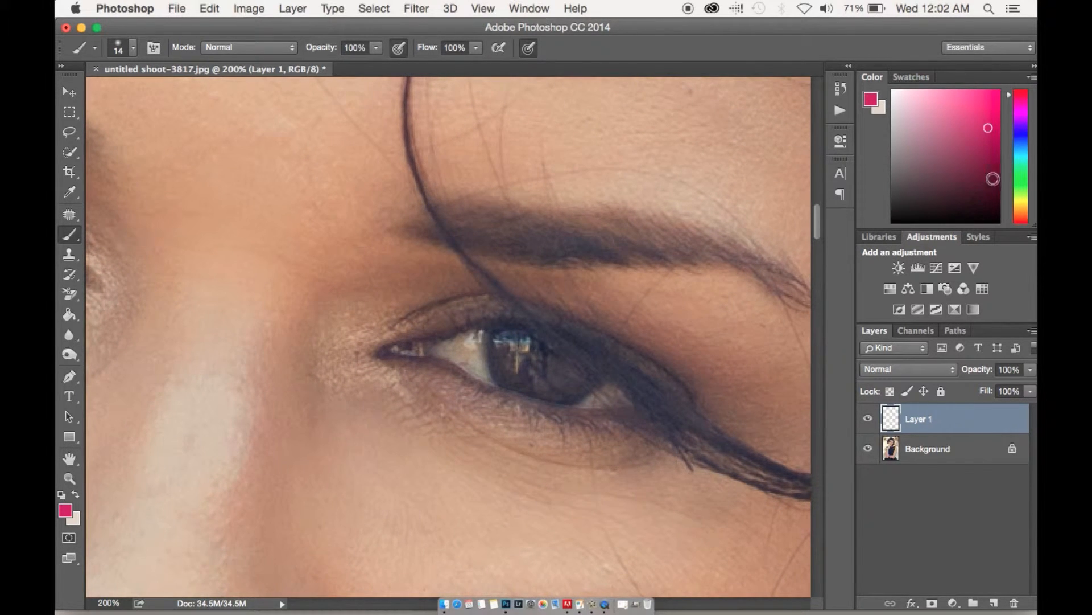
{"action": "left_click_drag", "start_coordinate": [1026, 135], "coordinate": [1020, 155]}
{"action": "left_click", "coordinate": [905, 368]}
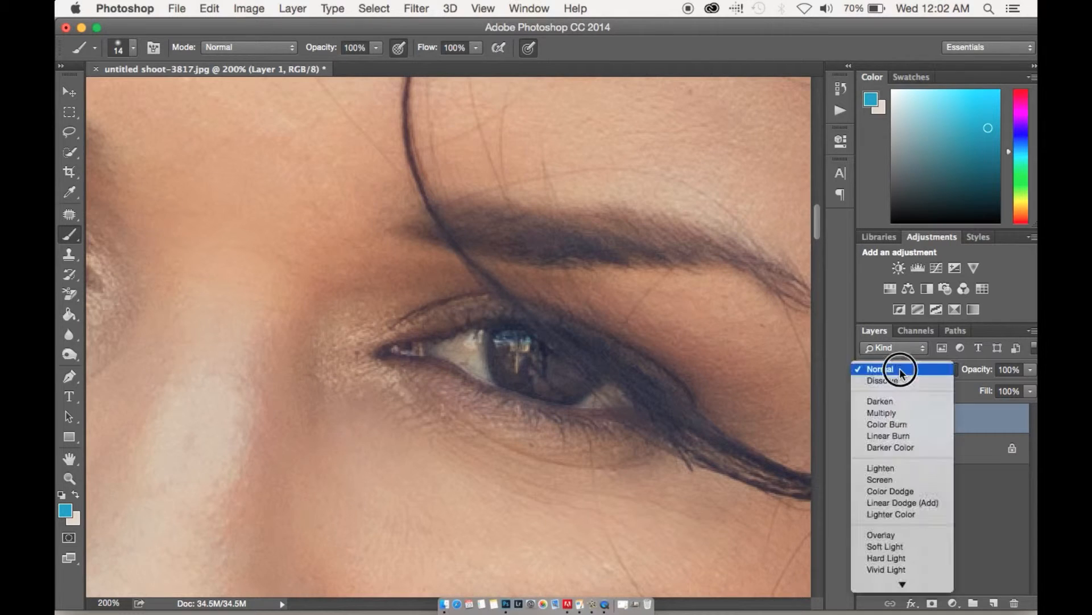
{"action": "left_click", "coordinate": [899, 414]}
{"action": "mouse_move", "coordinate": [556, 392]}
{"action": "left_mouse_down"}
{"action": "mouse_move", "coordinate": [518, 349]}
{"action": "mouse_move", "coordinate": [520, 373]}
{"action": "mouse_move", "coordinate": [540, 385]}
{"action": "mouse_move", "coordinate": [509, 342]}
{"action": "mouse_move", "coordinate": [527, 386]}
{"action": "mouse_move", "coordinate": [507, 349]}
{"action": "mouse_move", "coordinate": [506, 370]}
{"action": "mouse_move", "coordinate": [502, 340]}
{"action": "mouse_move", "coordinate": [521, 387]}
{"action": "mouse_move", "coordinate": [560, 398]}
{"action": "mouse_move", "coordinate": [543, 381]}
{"action": "mouse_move", "coordinate": [564, 391]}
{"action": "mouse_move", "coordinate": [559, 355]}
{"action": "mouse_move", "coordinate": [582, 381]}
{"action": "mouse_move", "coordinate": [538, 378]}
{"action": "mouse_move", "coordinate": [511, 353]}
{"action": "mouse_move", "coordinate": [562, 385]}
{"action": "mouse_move", "coordinate": [582, 379]}
{"action": "mouse_move", "coordinate": [553, 382]}
{"action": "mouse_move", "coordinate": [511, 343]}
{"action": "mouse_move", "coordinate": [523, 376]}
{"action": "mouse_move", "coordinate": [570, 380]}
{"action": "mouse_move", "coordinate": [537, 368]}
{"action": "left_mouse_up"}
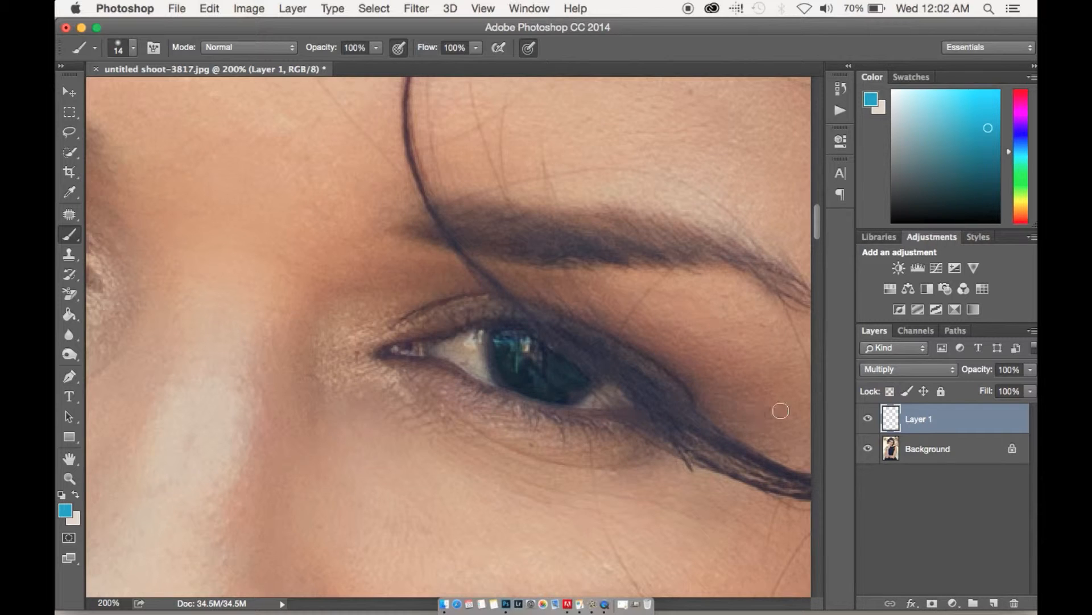
Add a second layer in Overlay mode and brush the same blue over the iris.
{"action": "left_click", "coordinate": [993, 603]}
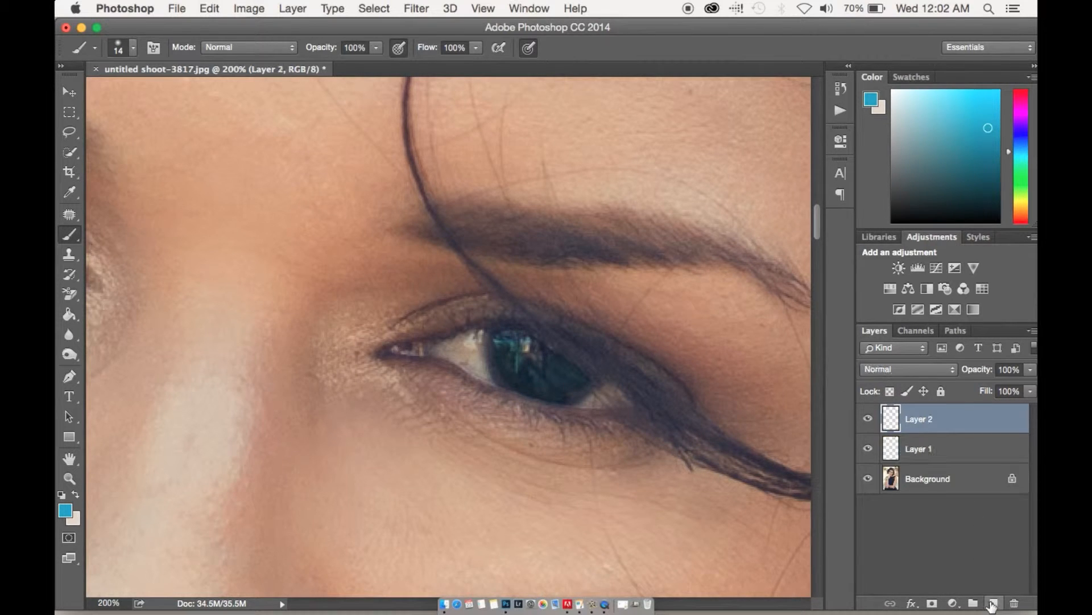
{"action": "left_click", "coordinate": [889, 368]}
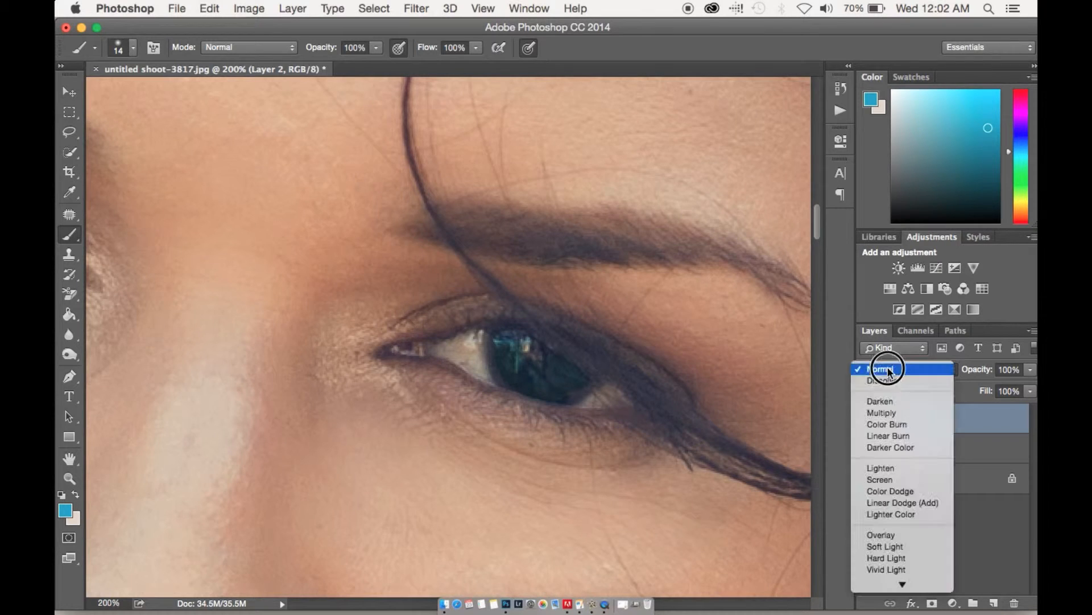
{"action": "left_click", "coordinate": [884, 545]}
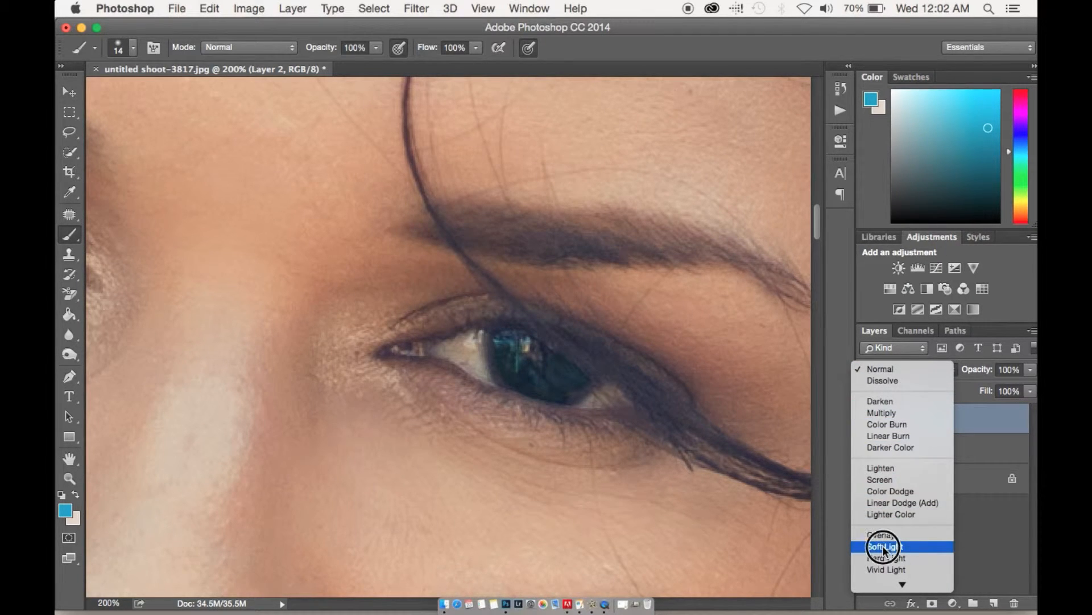
{"action": "left_click", "coordinate": [883, 535]}
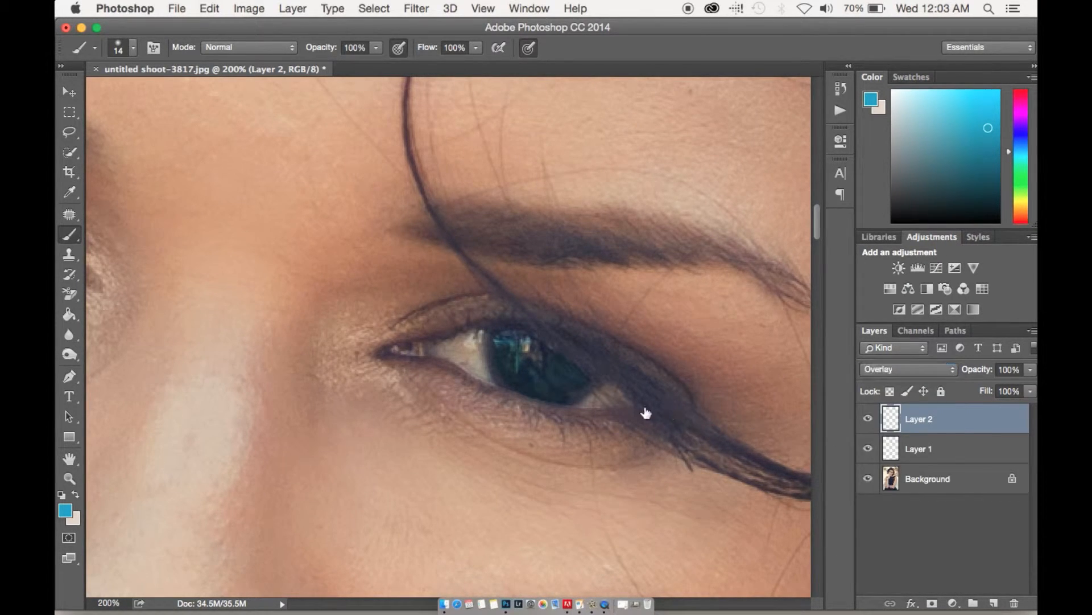
{"action": "mouse_move", "coordinate": [535, 354]}
{"action": "left_mouse_down"}
{"action": "mouse_move", "coordinate": [513, 337]}
{"action": "mouse_move", "coordinate": [514, 365]}
{"action": "mouse_move", "coordinate": [543, 387]}
{"action": "mouse_move", "coordinate": [568, 377]}
{"action": "mouse_move", "coordinate": [516, 354]}
{"action": "mouse_move", "coordinate": [512, 340]}
{"action": "mouse_move", "coordinate": [556, 385]}
{"action": "mouse_move", "coordinate": [526, 350]}
{"action": "mouse_move", "coordinate": [532, 380]}
{"action": "mouse_move", "coordinate": [569, 376]}
{"action": "mouse_move", "coordinate": [553, 382]}
{"action": "mouse_move", "coordinate": [520, 356]}
{"action": "mouse_move", "coordinate": [572, 379]}
{"action": "mouse_move", "coordinate": [519, 367]}
{"action": "mouse_move", "coordinate": [539, 382]}
{"action": "mouse_move", "coordinate": [522, 347]}
{"action": "mouse_move", "coordinate": [519, 369]}
{"action": "mouse_move", "coordinate": [557, 368]}
{"action": "mouse_move", "coordinate": [511, 345]}
{"action": "mouse_move", "coordinate": [552, 383]}
{"action": "mouse_move", "coordinate": [511, 342]}
{"action": "mouse_move", "coordinate": [563, 383]}
{"action": "mouse_move", "coordinate": [514, 352]}
{"action": "mouse_move", "coordinate": [566, 373]}
{"action": "mouse_move", "coordinate": [541, 381]}
{"action": "mouse_move", "coordinate": [508, 342]}
{"action": "mouse_move", "coordinate": [557, 373]}
{"action": "mouse_move", "coordinate": [509, 362]}
{"action": "mouse_move", "coordinate": [565, 379]}
{"action": "mouse_move", "coordinate": [555, 392]}
{"action": "mouse_move", "coordinate": [569, 376]}
{"action": "mouse_move", "coordinate": [512, 355]}
{"action": "left_mouse_up"}
Toggle the Multiply eye layer's visibility to check its effect, and group the Multiply and Overlay eye layers together.
{"action": "left_click", "coordinate": [869, 449]}
{"action": "left_click", "coordinate": [870, 449]}
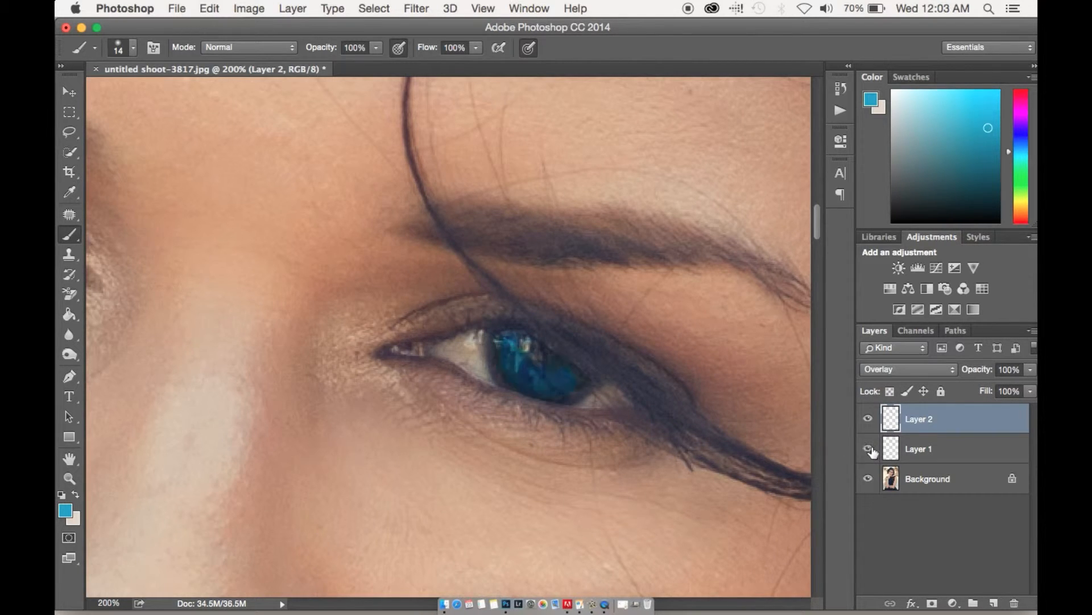
{"action": "left_click", "coordinate": [938, 460]}
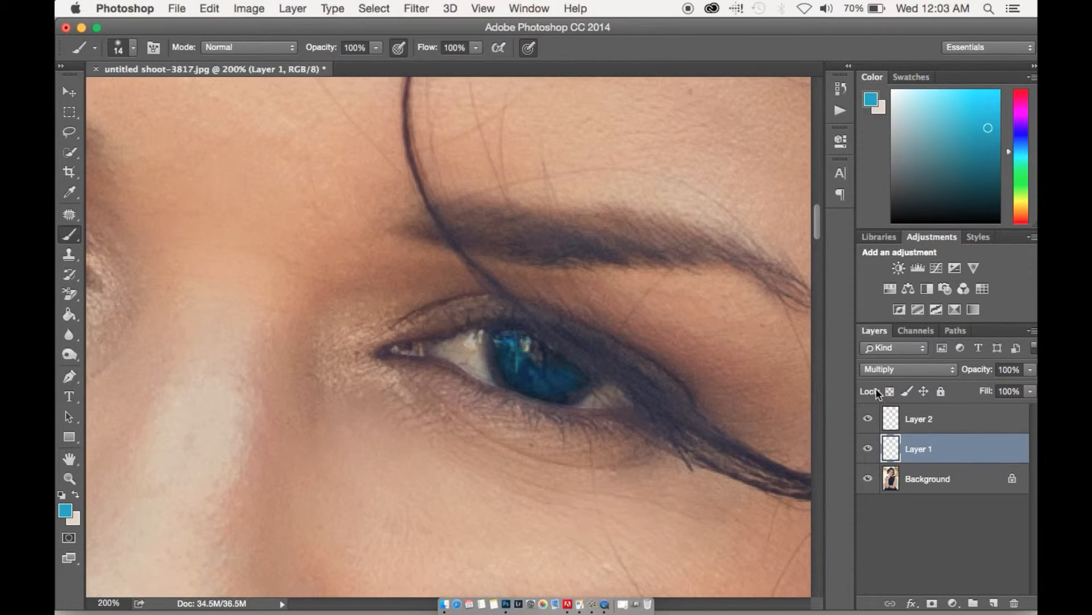
{"action": "left_click", "coordinate": [941, 419], "text": "shift"}
{"action": "key", "text": "super+g"}
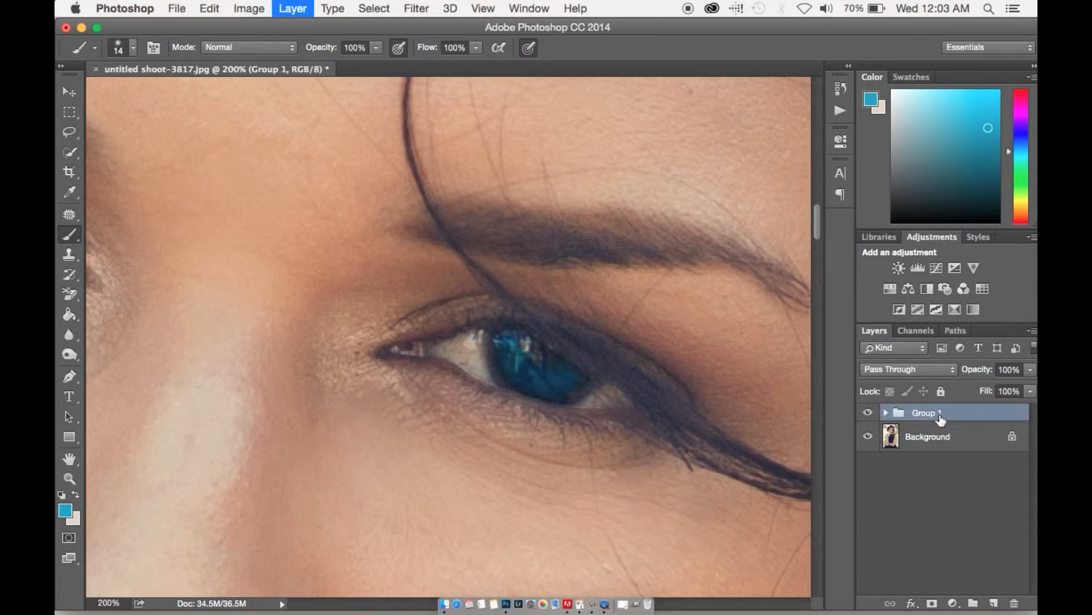
Compare the recolored eye with the original by toggling the eye color group's visibility.
{"action": "scroll", "coordinate": [514, 421], "scroll_direction": "down", "scroll_amount": 3}
{"action": "scroll", "coordinate": [514, 427], "scroll_direction": "down", "scroll_amount": 1}
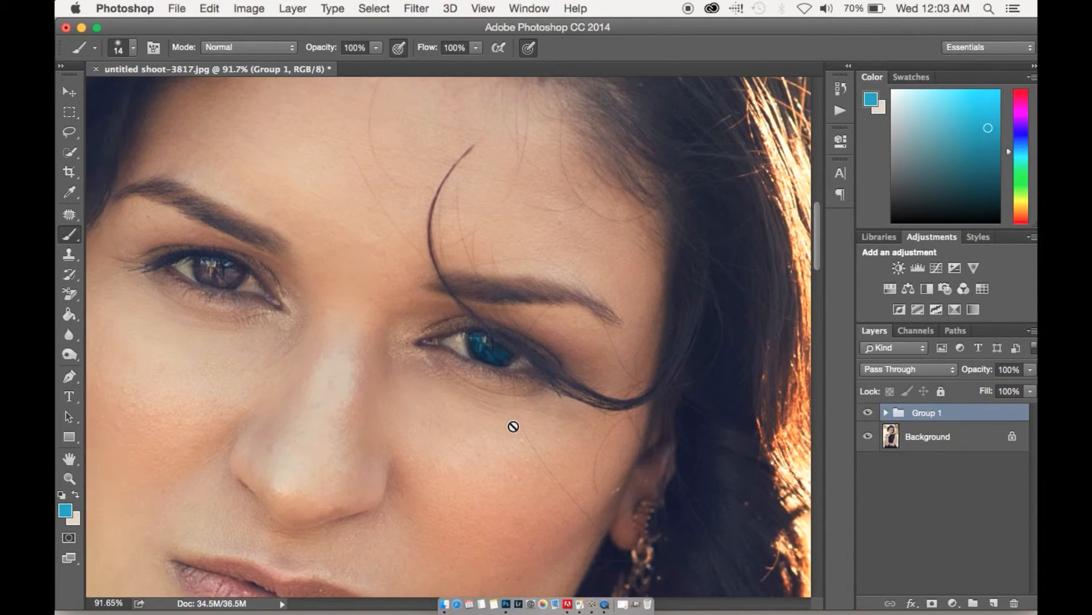
{"action": "left_click", "coordinate": [868, 413]}
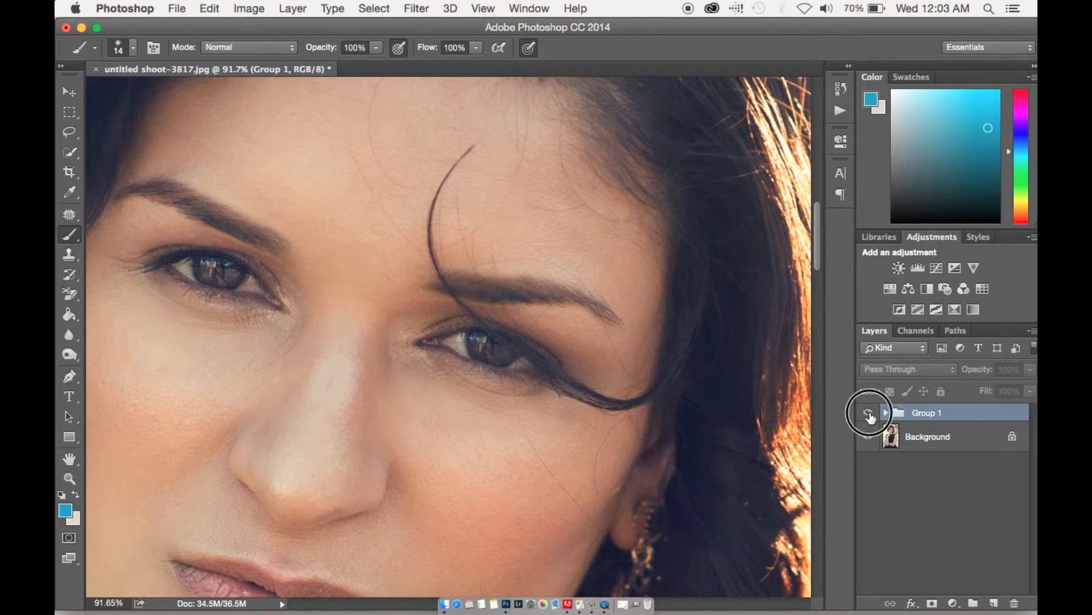
{"action": "left_click", "coordinate": [870, 415]}
{"action": "left_click", "coordinate": [869, 415]}
{"action": "left_click", "coordinate": [869, 415]}
{"action": "scroll", "coordinate": [604, 406], "scroll_direction": "down", "scroll_amount": 5}
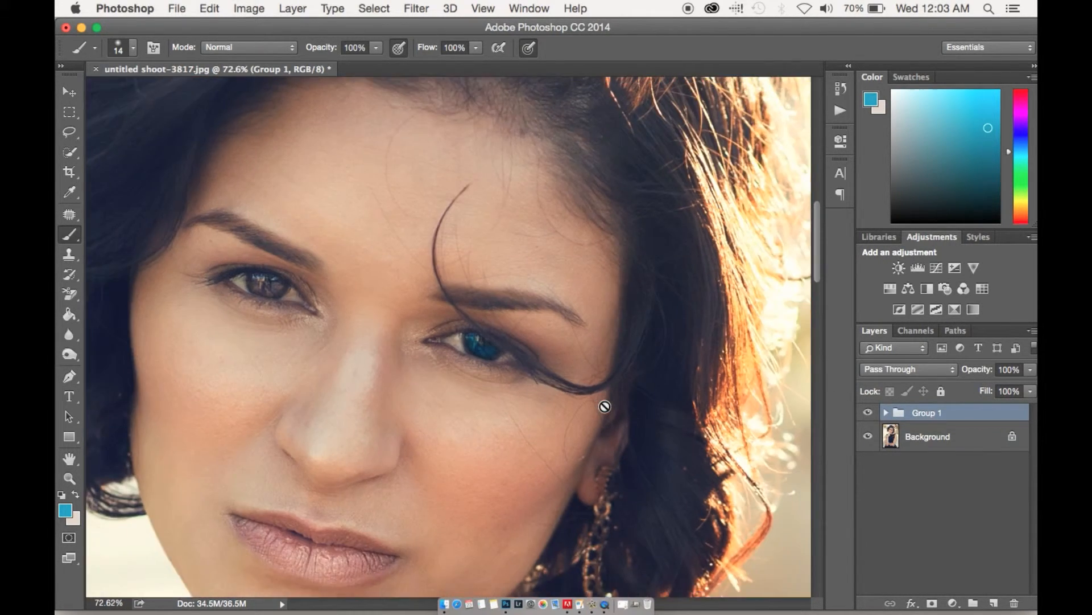
{"action": "scroll", "coordinate": [605, 406], "scroll_direction": "up", "scroll_amount": 5}
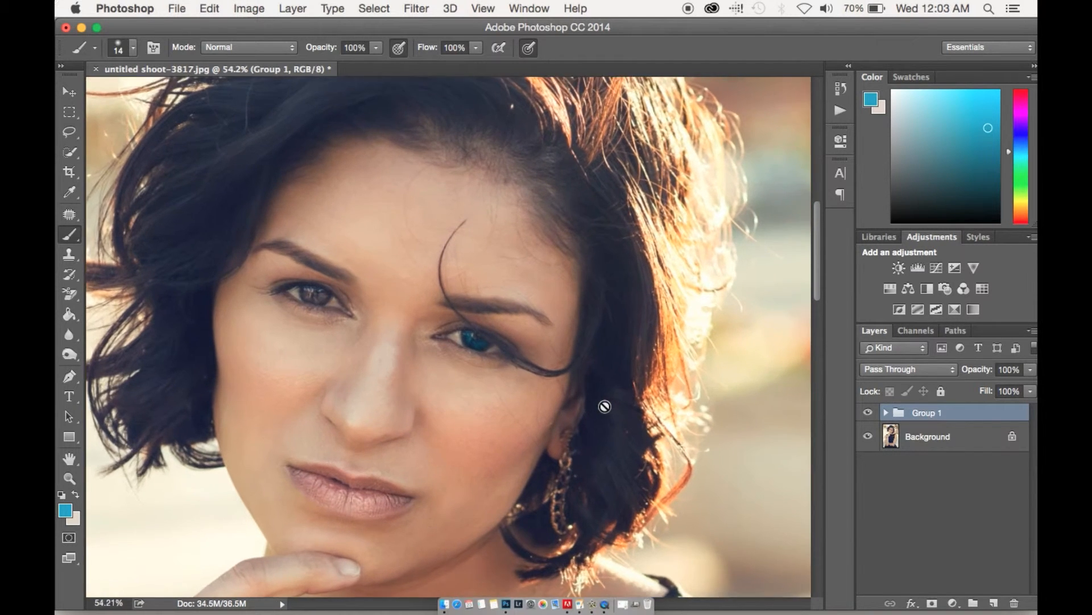
{"action": "scroll", "coordinate": [605, 407], "scroll_direction": "up", "scroll_amount": 2}
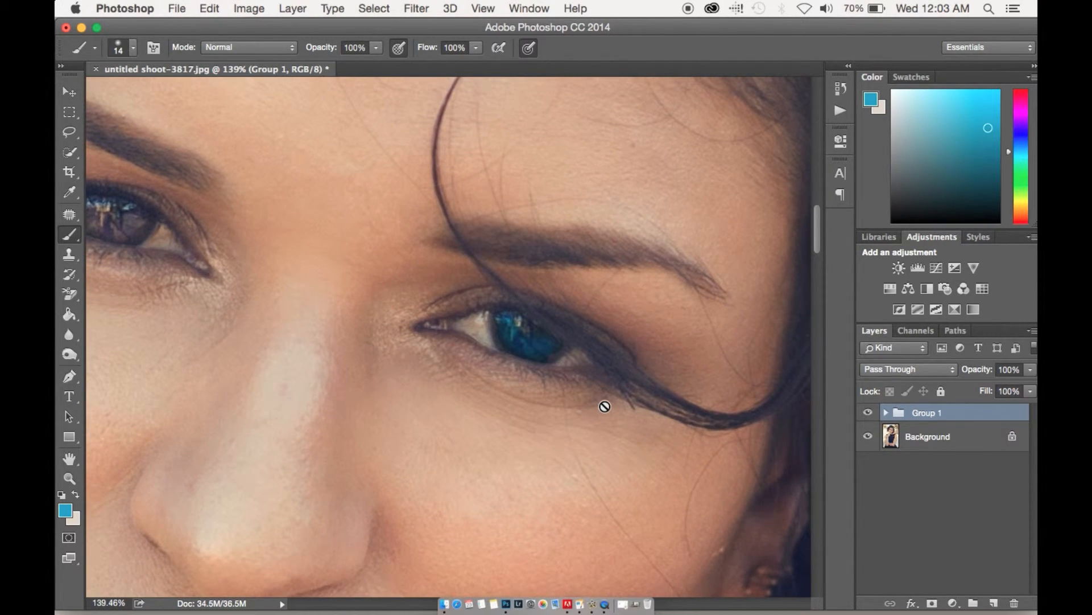
Brush the same blue over the other eye's iris on the group's Multiply layer and again on its Overlay layer.
{"action": "left_click", "coordinate": [886, 412]}
{"action": "left_click", "coordinate": [906, 474]}
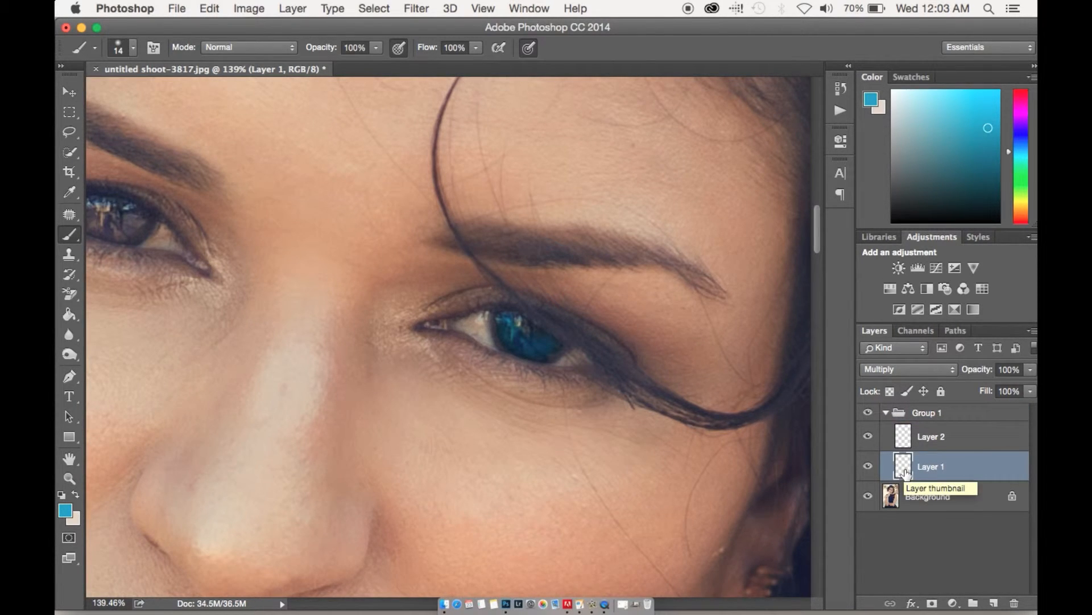
{"action": "left_click_drag", "start_coordinate": [476, 305], "coordinate": [669, 379]}
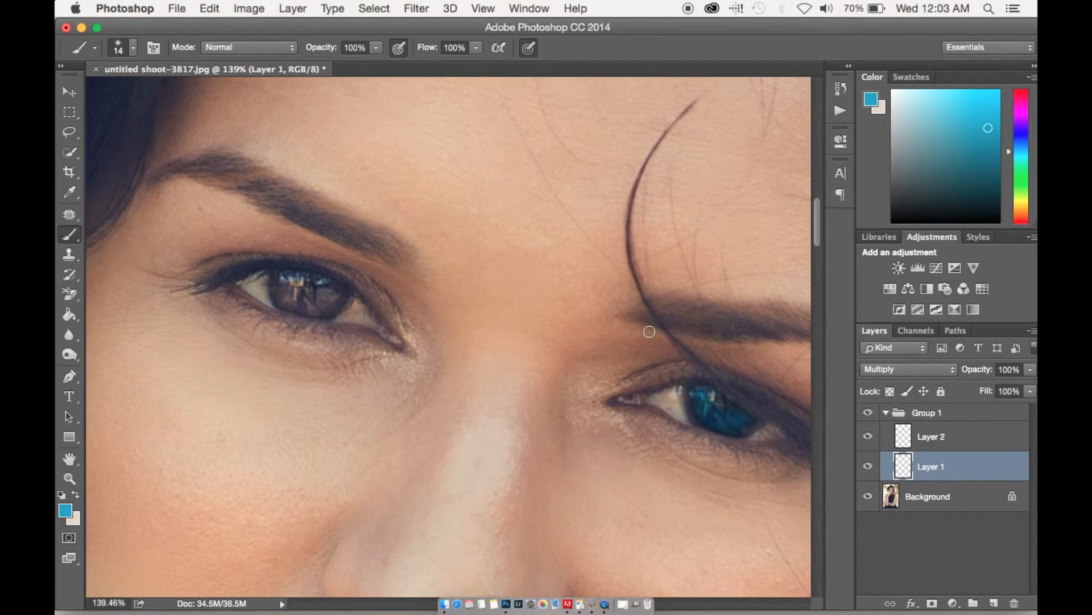
{"action": "mouse_move", "coordinate": [316, 310]}
{"action": "left_mouse_down"}
{"action": "mouse_move", "coordinate": [304, 287]}
{"action": "mouse_move", "coordinate": [297, 303]}
{"action": "mouse_move", "coordinate": [279, 282]}
{"action": "mouse_move", "coordinate": [278, 294]}
{"action": "mouse_move", "coordinate": [307, 300]}
{"action": "mouse_move", "coordinate": [330, 285]}
{"action": "mouse_move", "coordinate": [299, 301]}
{"action": "mouse_move", "coordinate": [324, 308]}
{"action": "mouse_move", "coordinate": [337, 297]}
{"action": "mouse_move", "coordinate": [303, 304]}
{"action": "mouse_move", "coordinate": [287, 286]}
{"action": "mouse_move", "coordinate": [287, 295]}
{"action": "mouse_move", "coordinate": [324, 300]}
{"action": "left_mouse_up"}
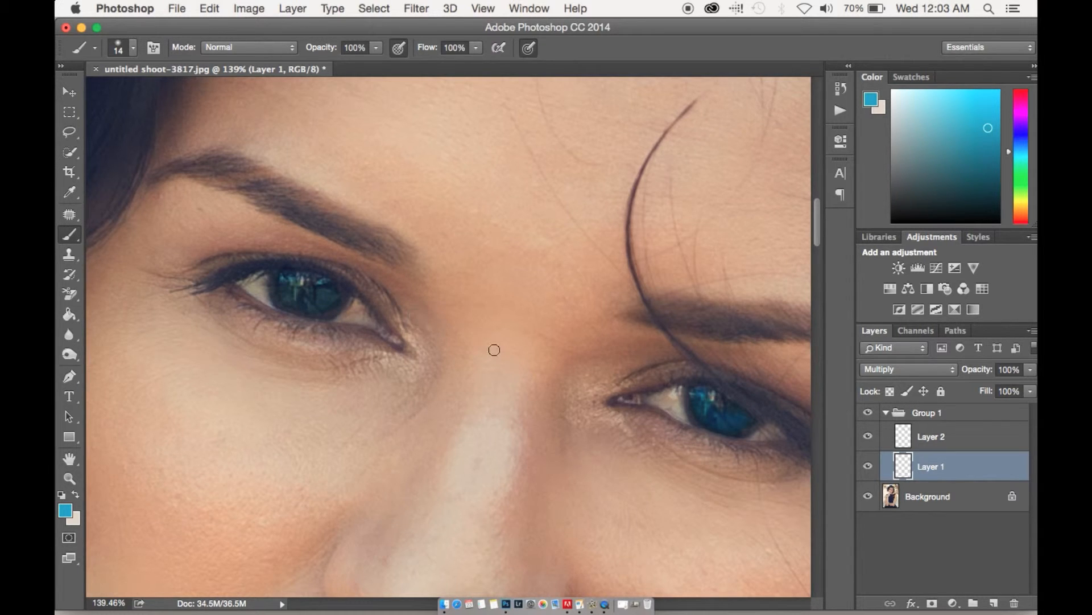
{"action": "left_click", "coordinate": [910, 439]}
{"action": "mouse_move", "coordinate": [293, 282]}
{"action": "left_mouse_down"}
{"action": "mouse_move", "coordinate": [292, 300]}
{"action": "mouse_move", "coordinate": [300, 286]}
{"action": "mouse_move", "coordinate": [302, 298]}
{"action": "mouse_move", "coordinate": [332, 288]}
{"action": "mouse_move", "coordinate": [292, 291]}
{"action": "mouse_move", "coordinate": [334, 290]}
{"action": "left_mouse_up"}
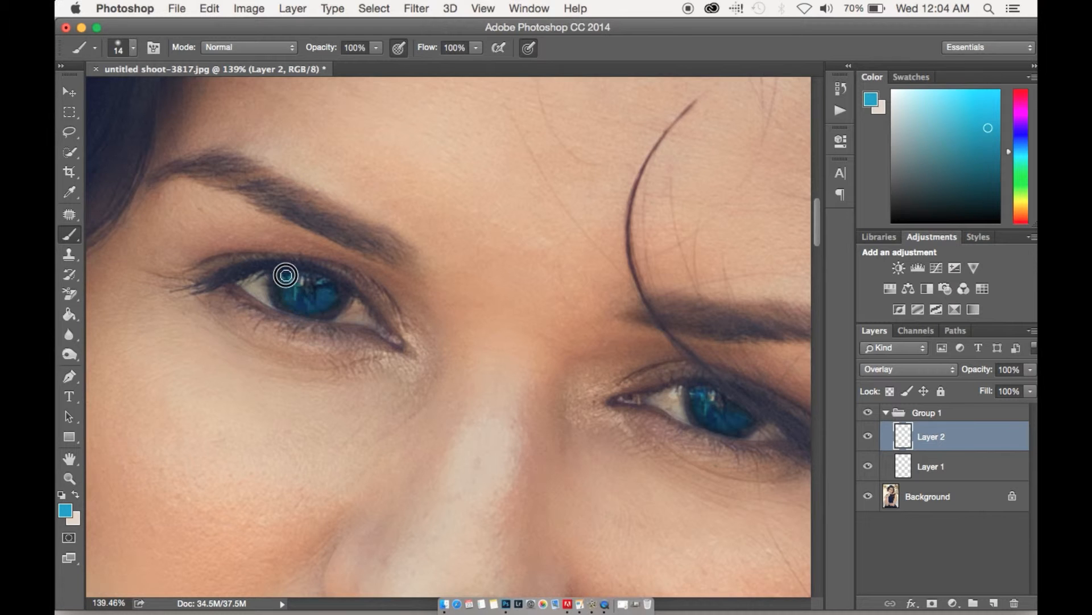
Compare the whole portrait with the blue color on both eyes hidden and shown.
{"action": "key", "text": "super+minus"}
{"action": "key", "text": "super+minus"}
{"action": "key", "text": "super+minus"}
{"action": "key", "text": "super+minus"}
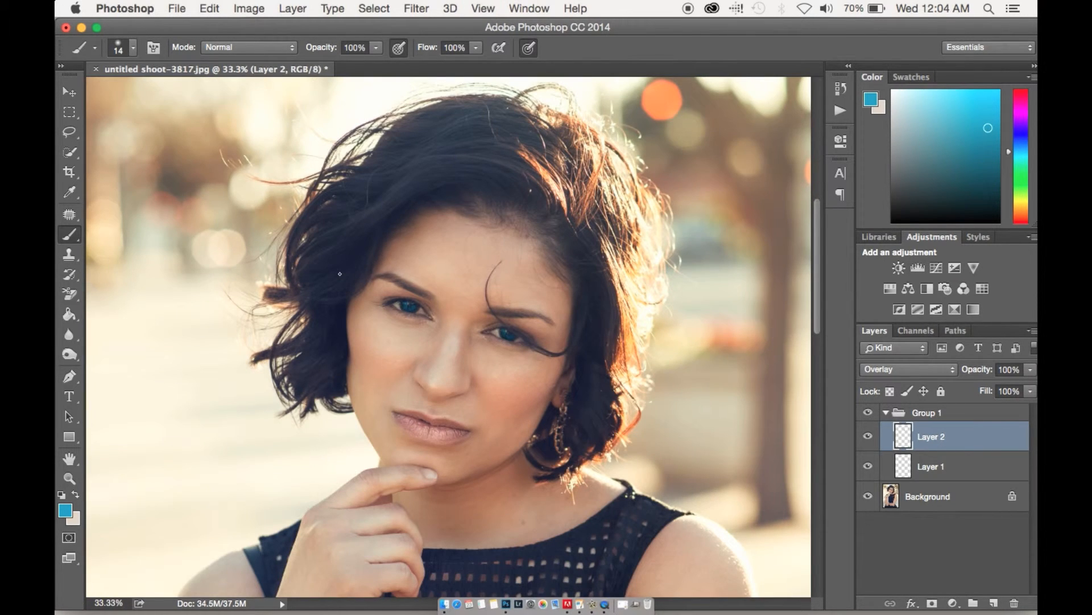
{"action": "left_click", "coordinate": [867, 412]}
{"action": "left_click", "coordinate": [866, 415]}
{"action": "left_click", "coordinate": [865, 414]}
{"action": "left_click", "coordinate": [865, 415]}
Change Layer 2 from Overlay to Screen blending, lower its opacity, and compare the eyes with the group hidden and shown.
{"action": "left_click", "coordinate": [931, 373]}
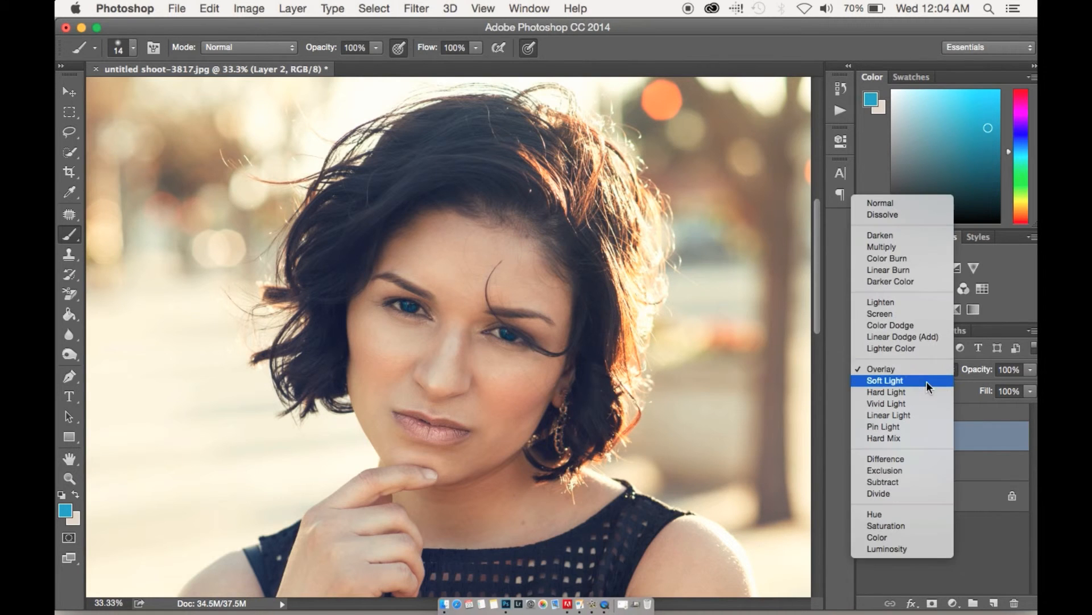
{"action": "left_click", "coordinate": [914, 316]}
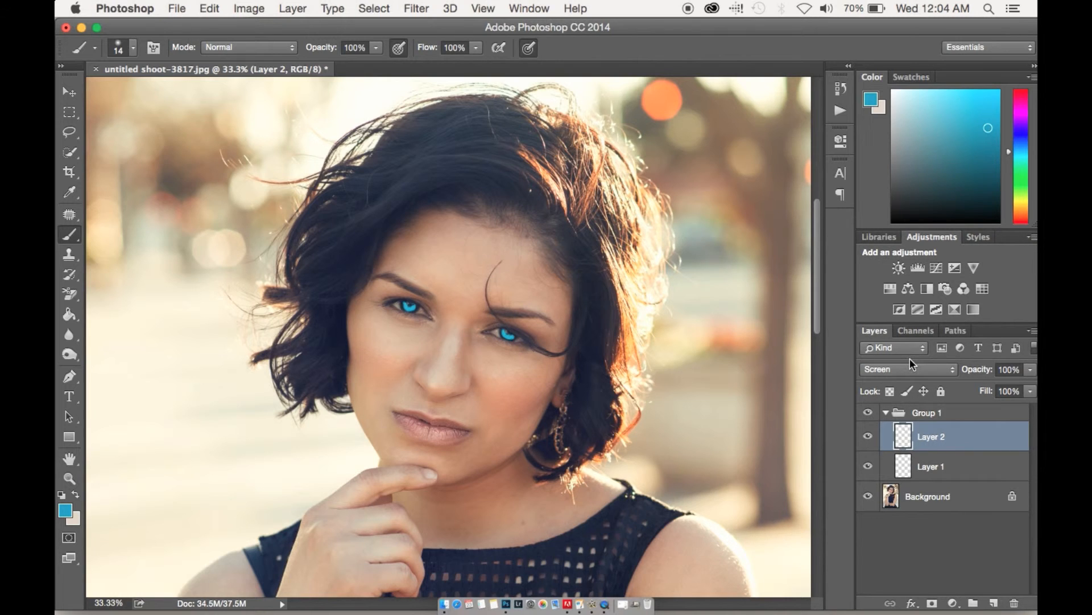
{"action": "left_click_drag", "start_coordinate": [960, 369], "coordinate": [926, 369]}
{"action": "left_click", "coordinate": [868, 414]}
{"action": "left_click", "coordinate": [870, 415]}
Collapse the eye color group, reduce the whole group's opacity to 39%, and compare the portrait with the group hidden and shown.
{"action": "left_click", "coordinate": [885, 412]}
{"action": "key", "text": "super+equal"}
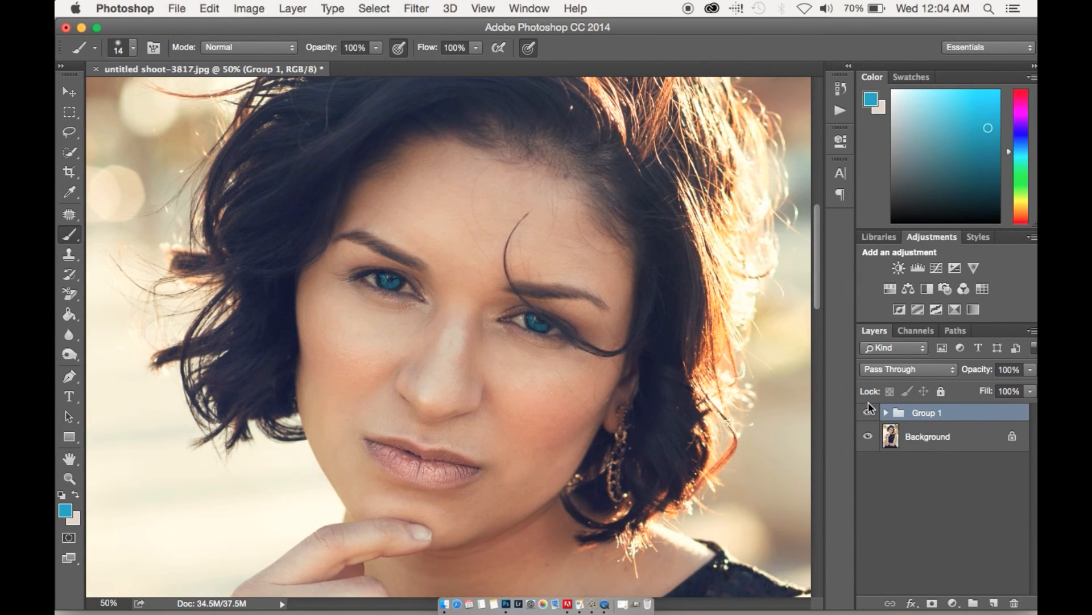
{"action": "key", "text": "super+minus"}
{"action": "key", "text": "super+minus"}
{"action": "key", "text": "super+minus"}
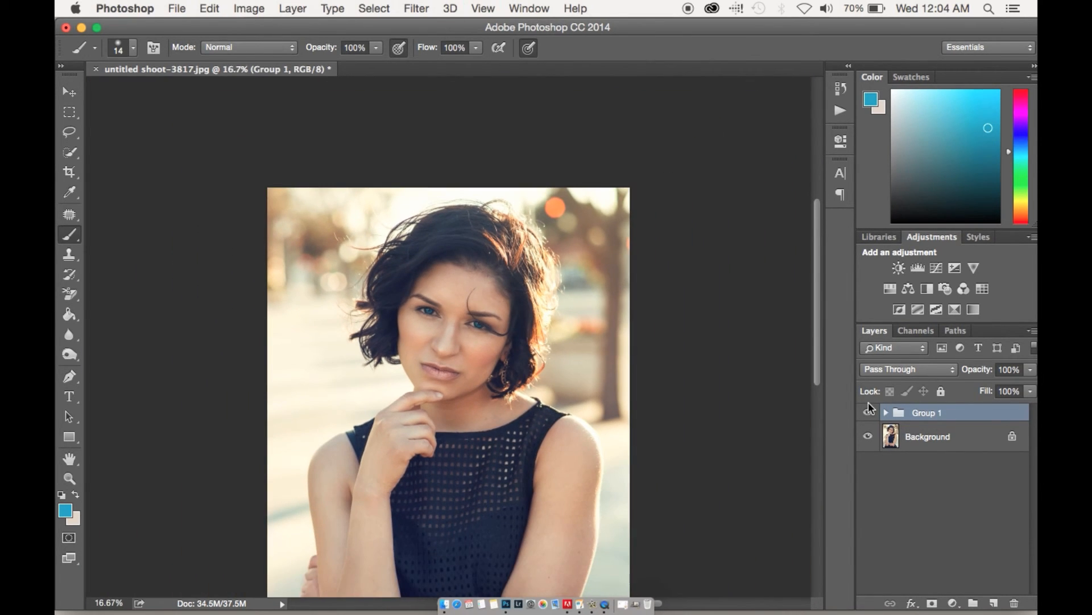
{"action": "key", "text": "super+equal"}
{"action": "left_click_drag", "start_coordinate": [976, 370], "coordinate": [942, 369]}
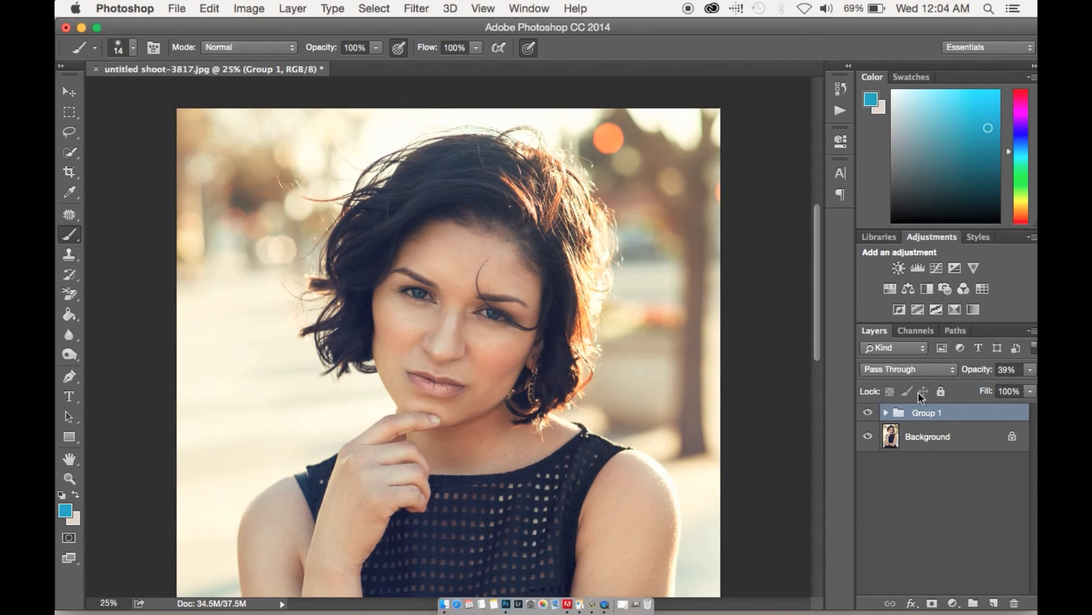
{"action": "left_click", "coordinate": [866, 413]}
{"action": "left_click", "coordinate": [864, 415]}
{"action": "key", "text": "BackSpace"}
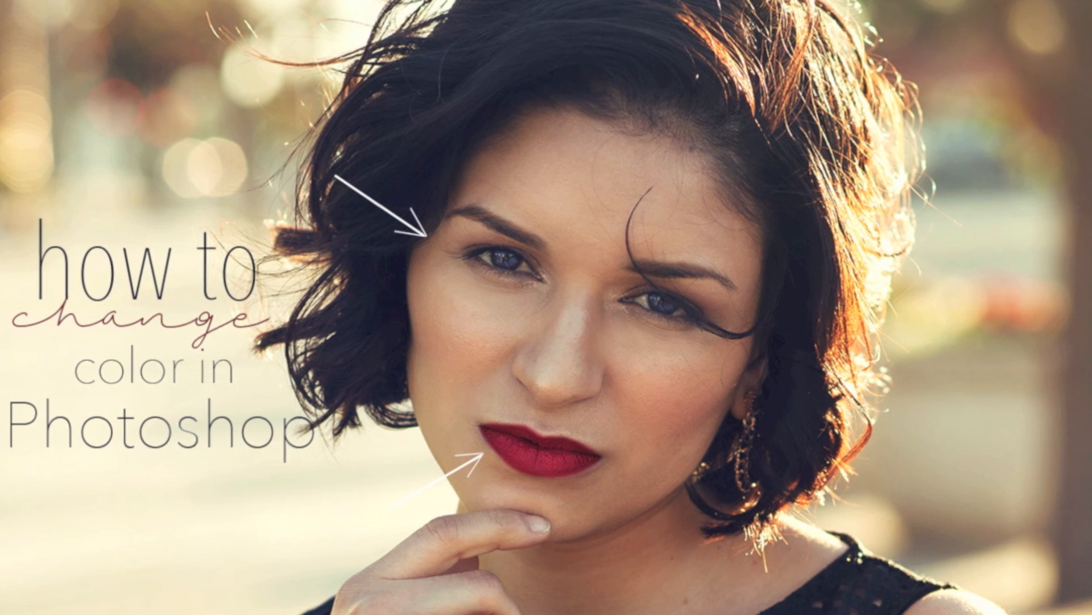